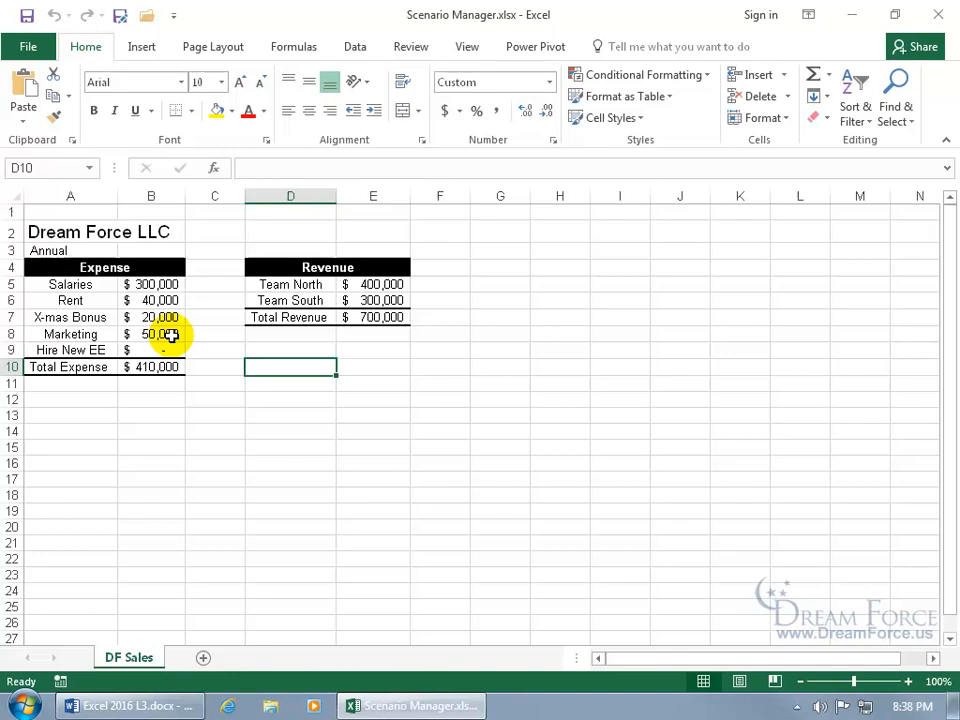
- Reach the Scenario Manager through Data > What-If Analysis, with no scenarios listed yet
click(361, 58)
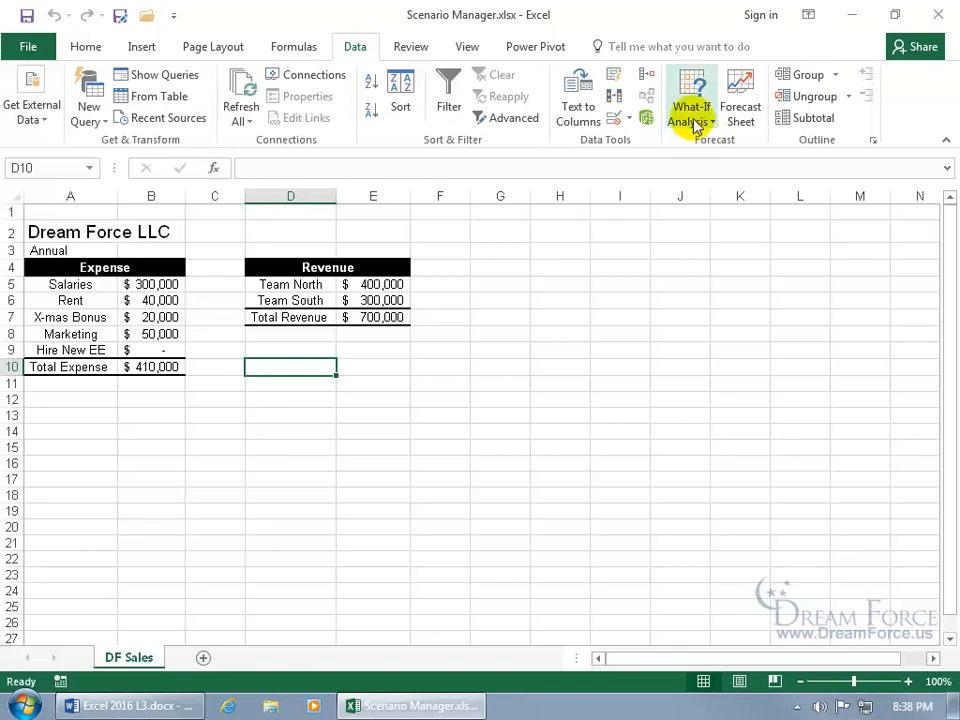
click(692, 120)
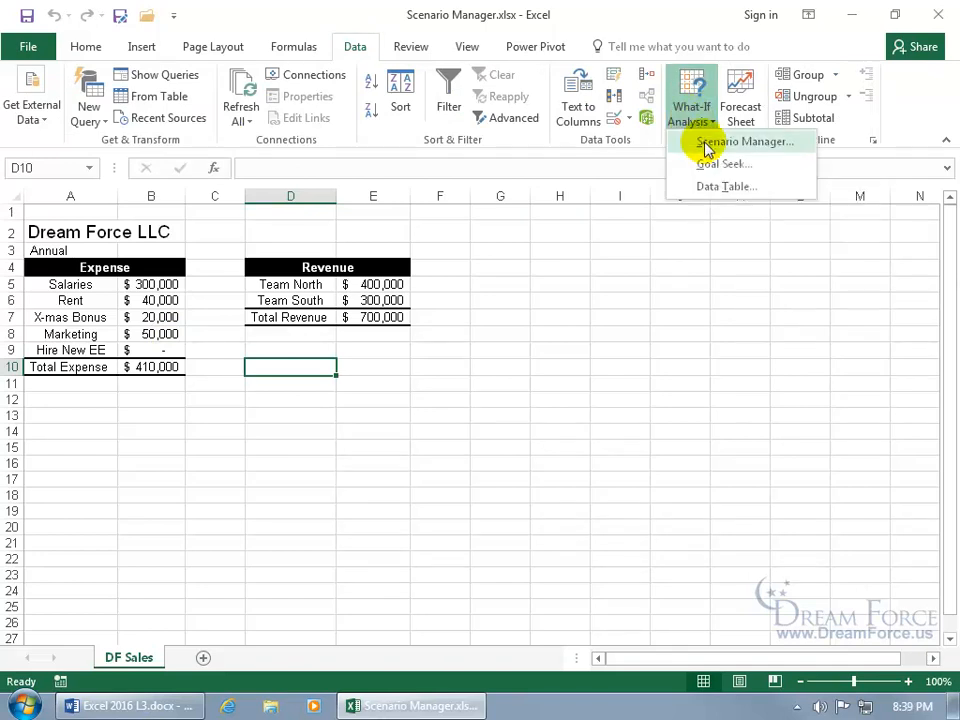
click(706, 146)
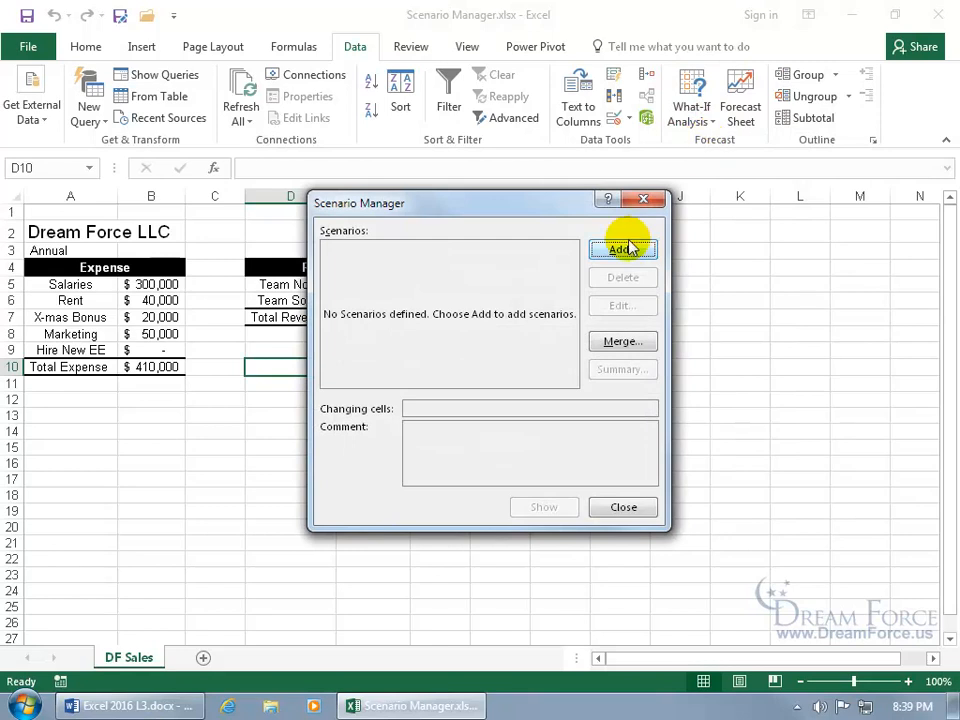
- Start a new scenario with expense cells B5:B9 plus revenue cells E5:E6 as changing cells
click(625, 252)
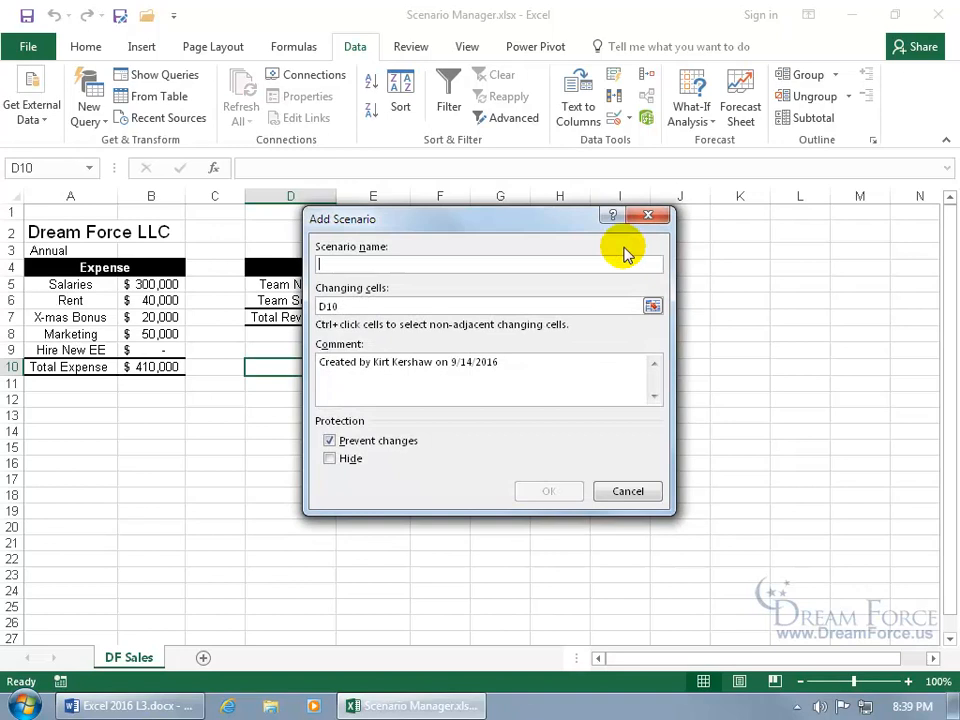
text(Original)
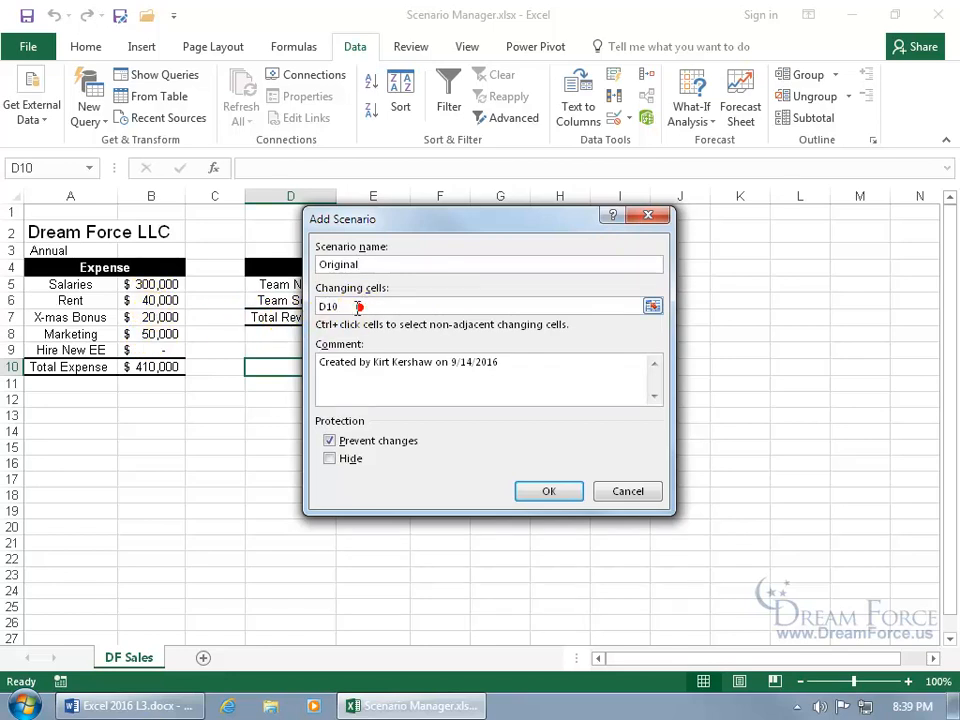
drag(358, 306, 315, 306)
key(BackSpace)
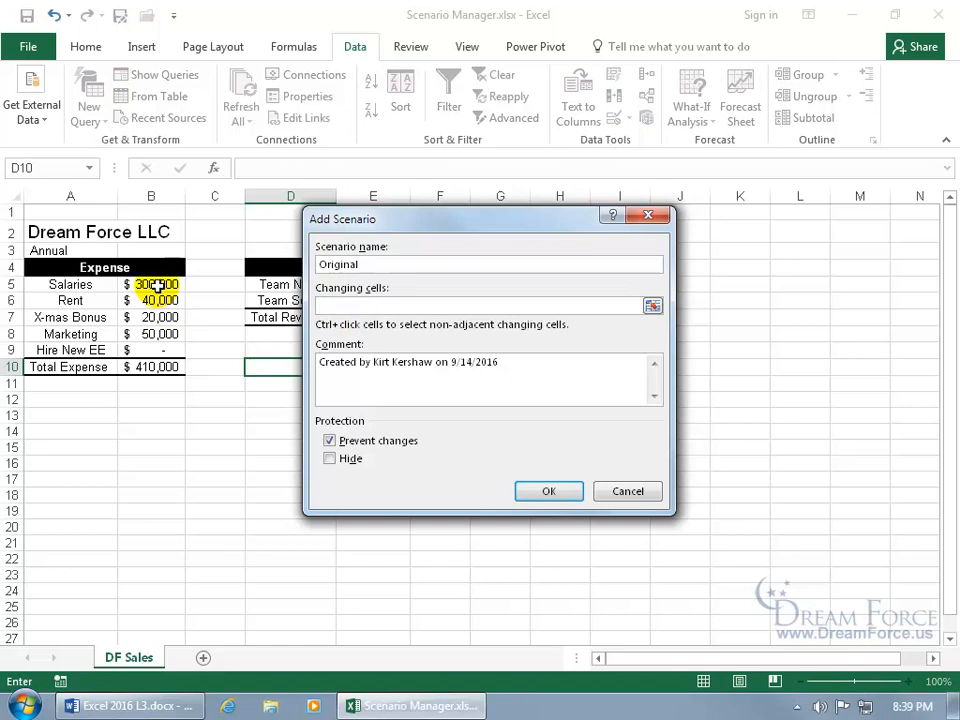
drag(152, 285, 156, 343)
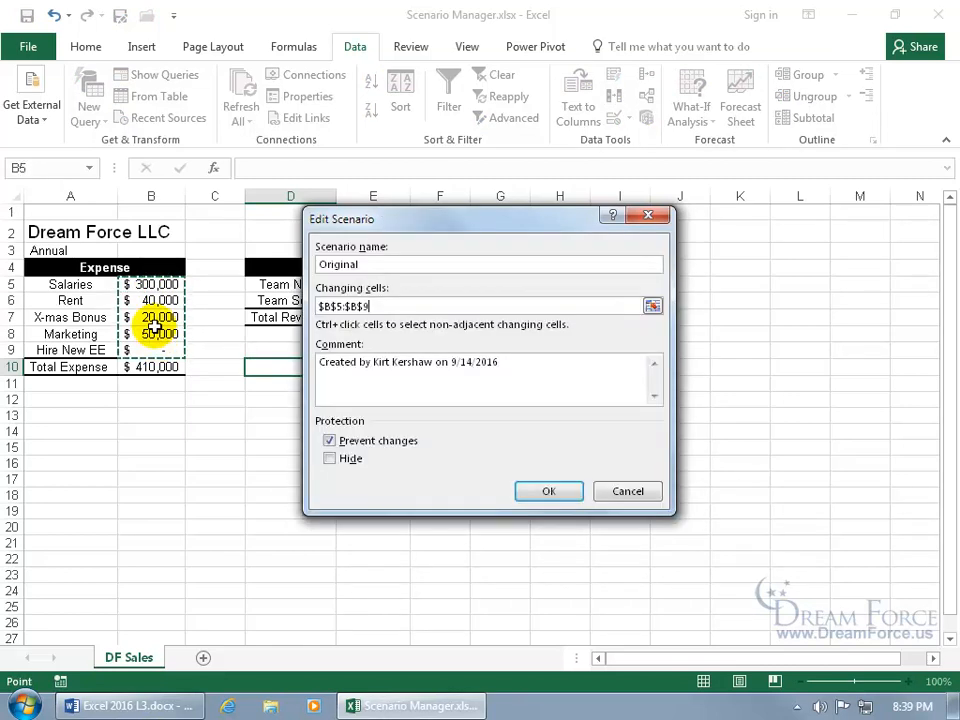
drag(378, 220, 548, 226)
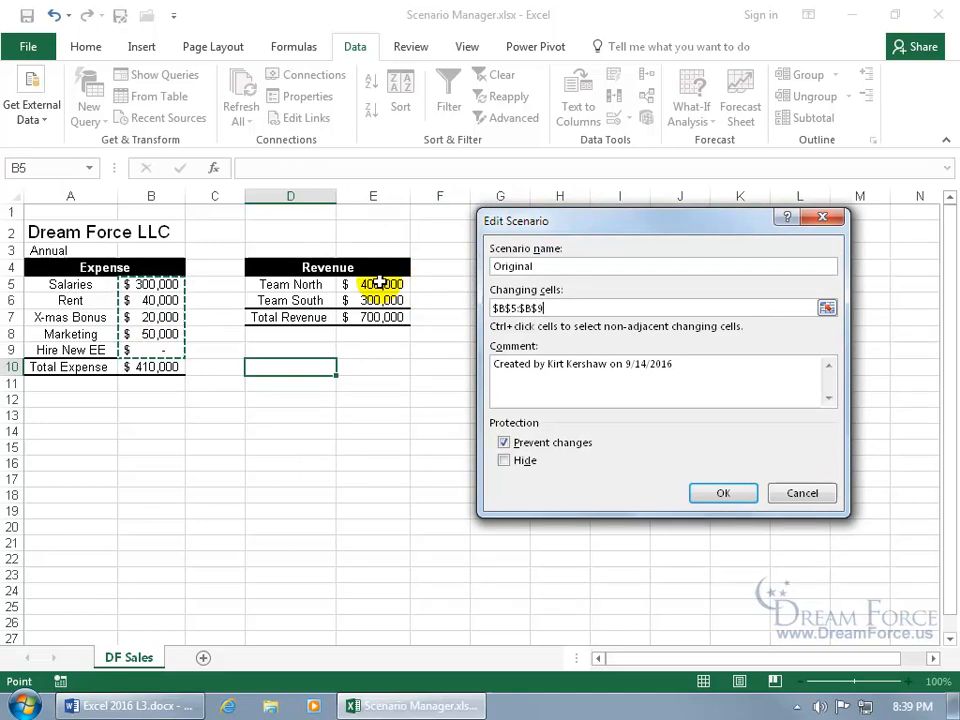
drag(381, 284, 381, 300)
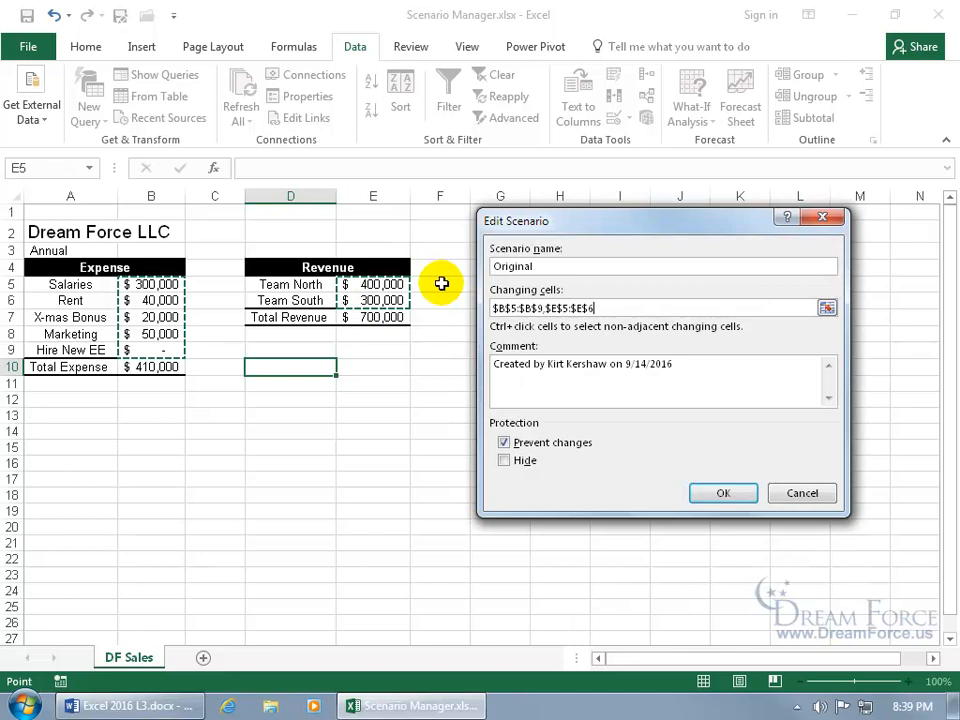
- Replace the default comment with a description and confirm the Original scenario
drag(703, 361, 503, 366)
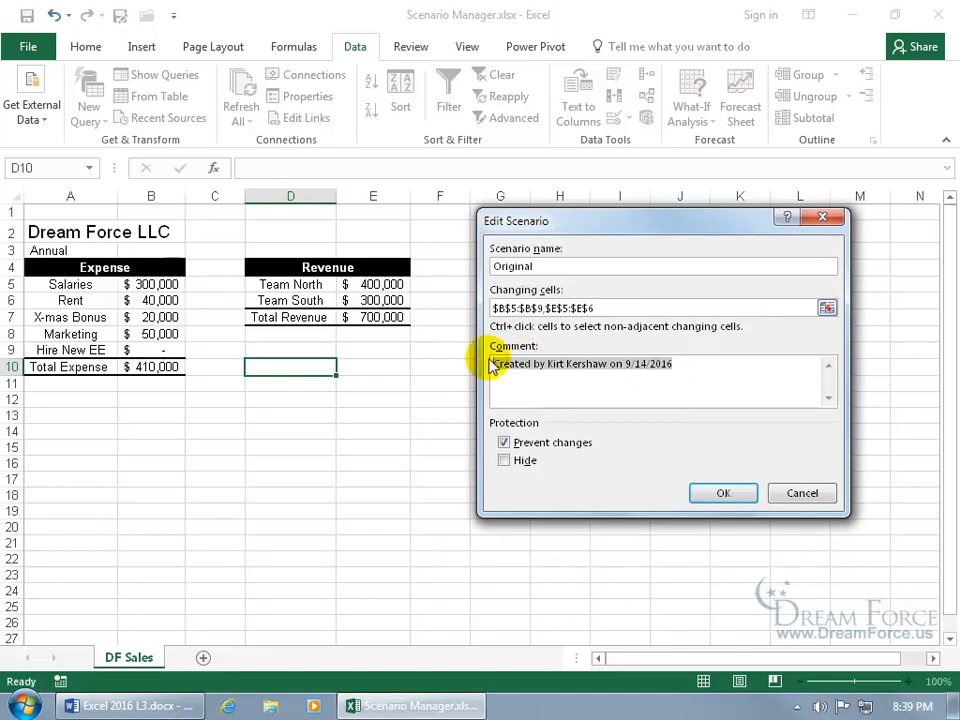
text(This is the original scenario.)
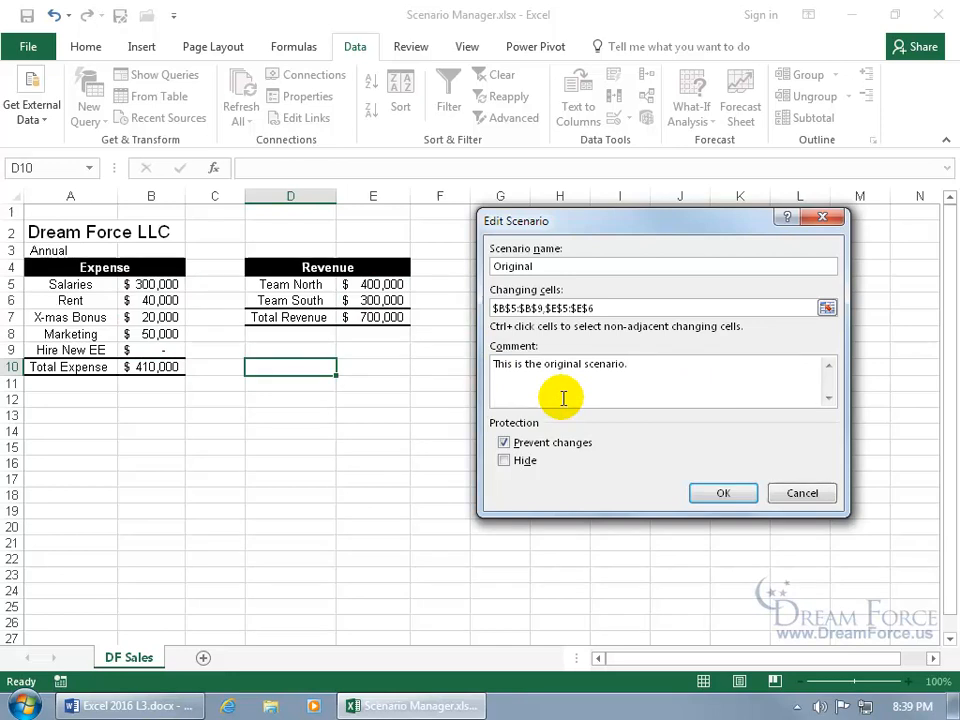
click(723, 496)
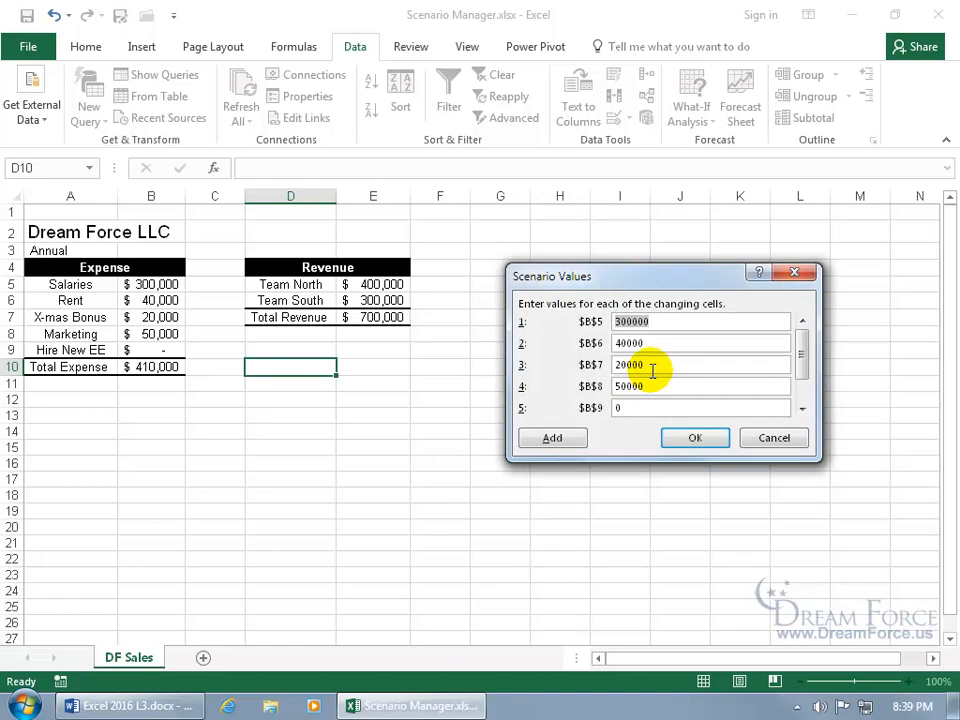
- Keep the sheet's current values for the Original scenario
click(695, 438)
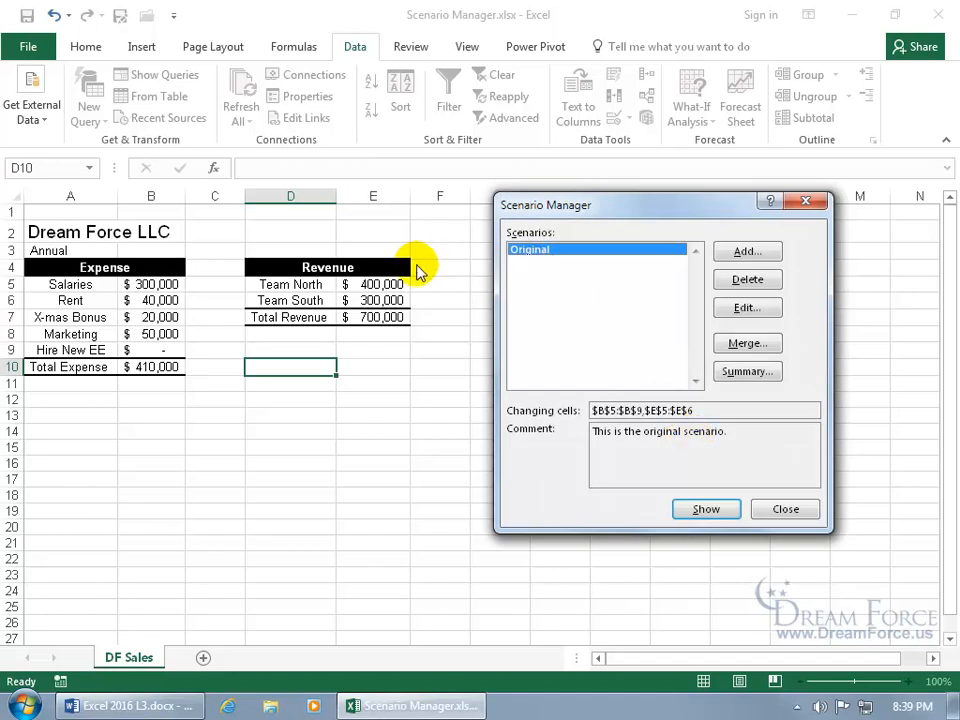
- Add a scenario named 10K Marketing Increase using the same changing cells
click(757, 261)
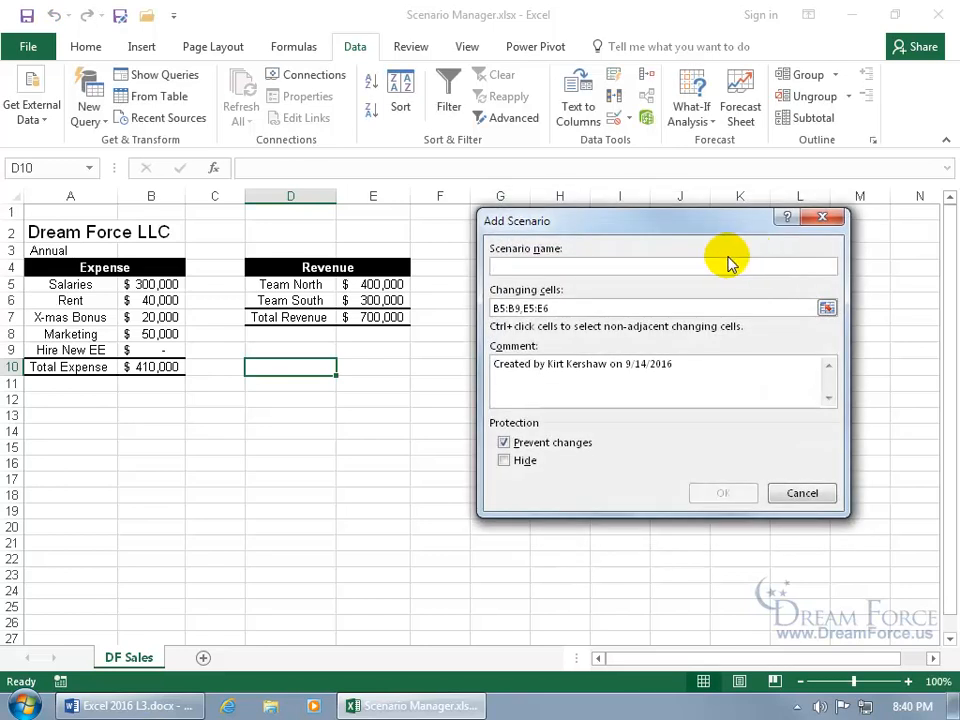
text(10)
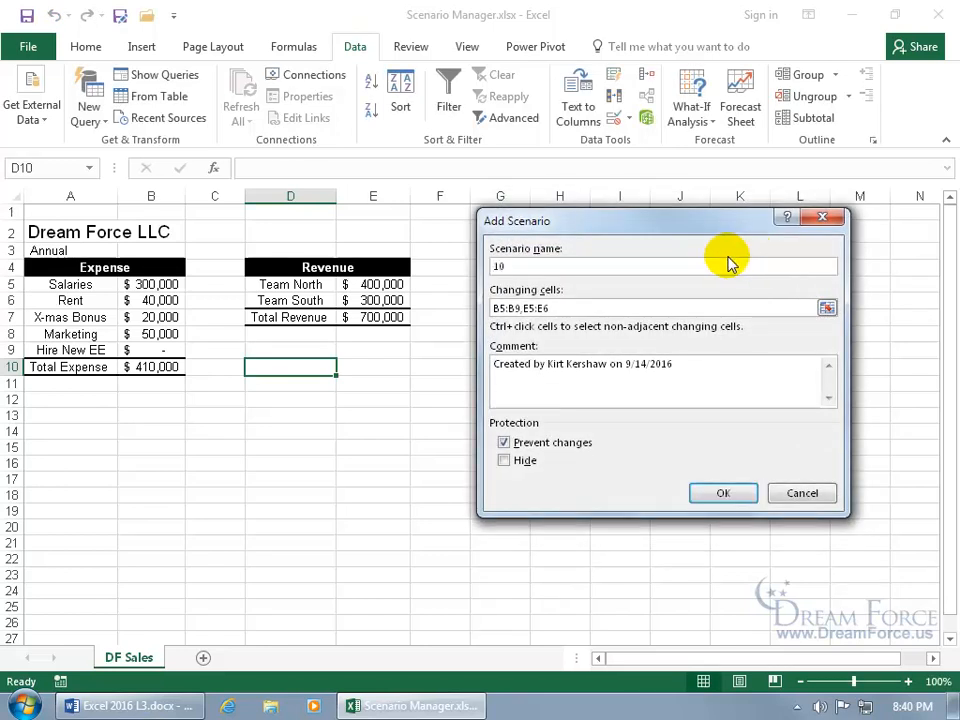
text(K Marketing Increase)
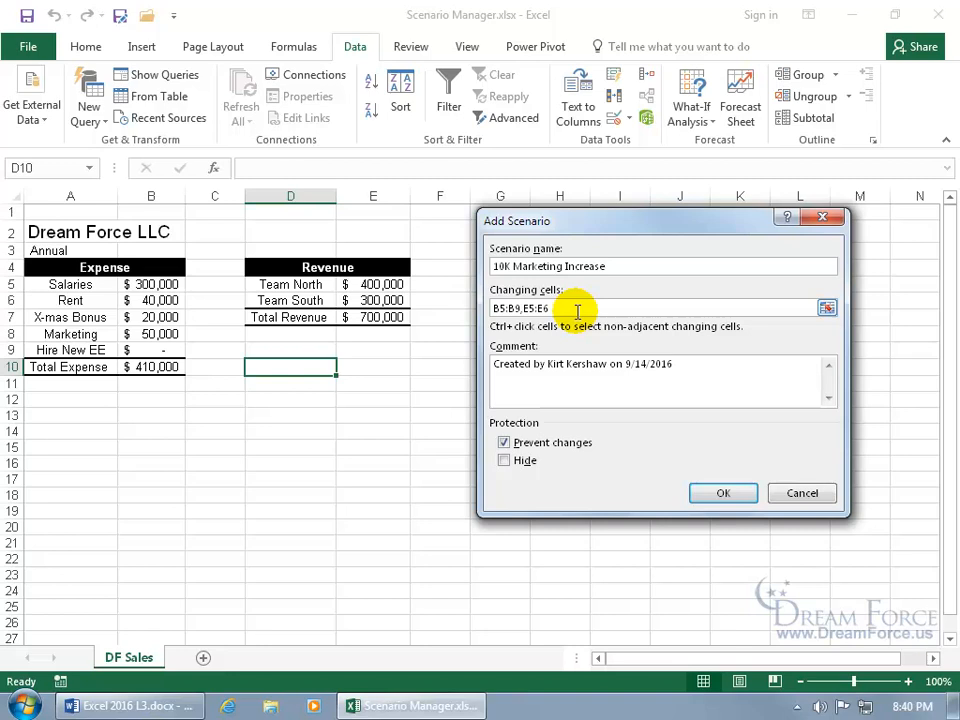
click(710, 492)
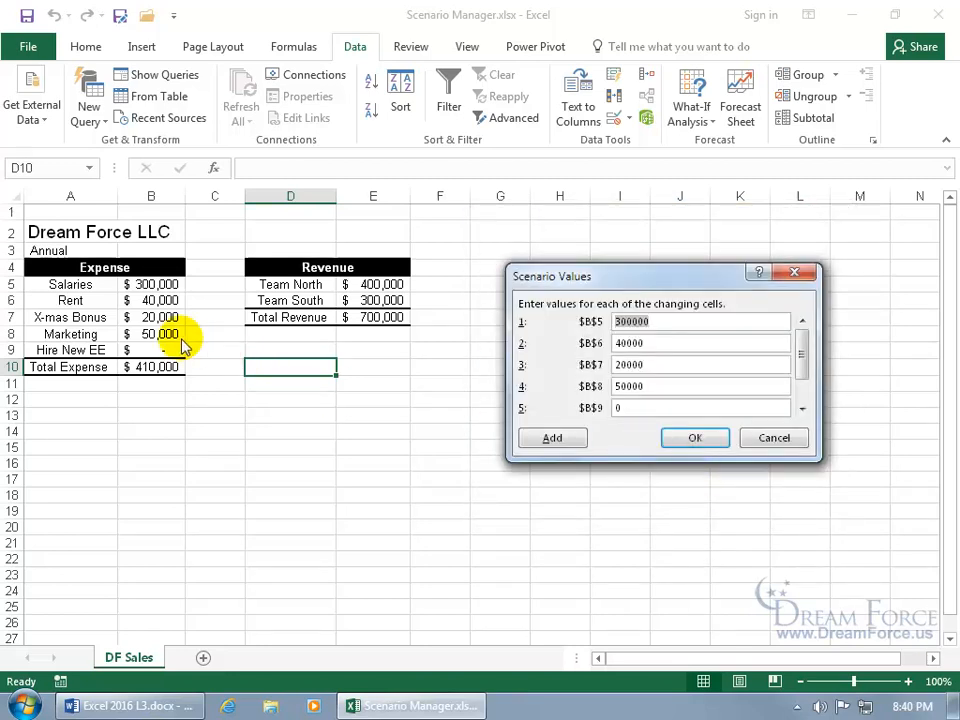
- Set marketing $B$8 to 60000, Team North $E$5 to 410000, Team South $E$6 to 305000 and save
click(627, 388)
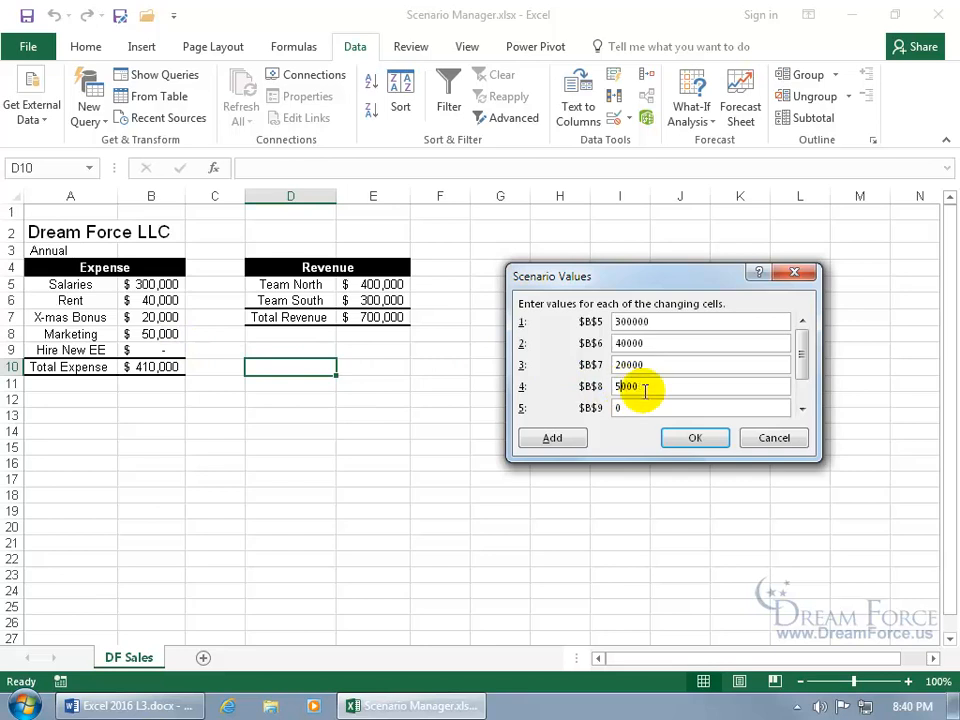
key(BackSpace)
text(6)
click(802, 378)
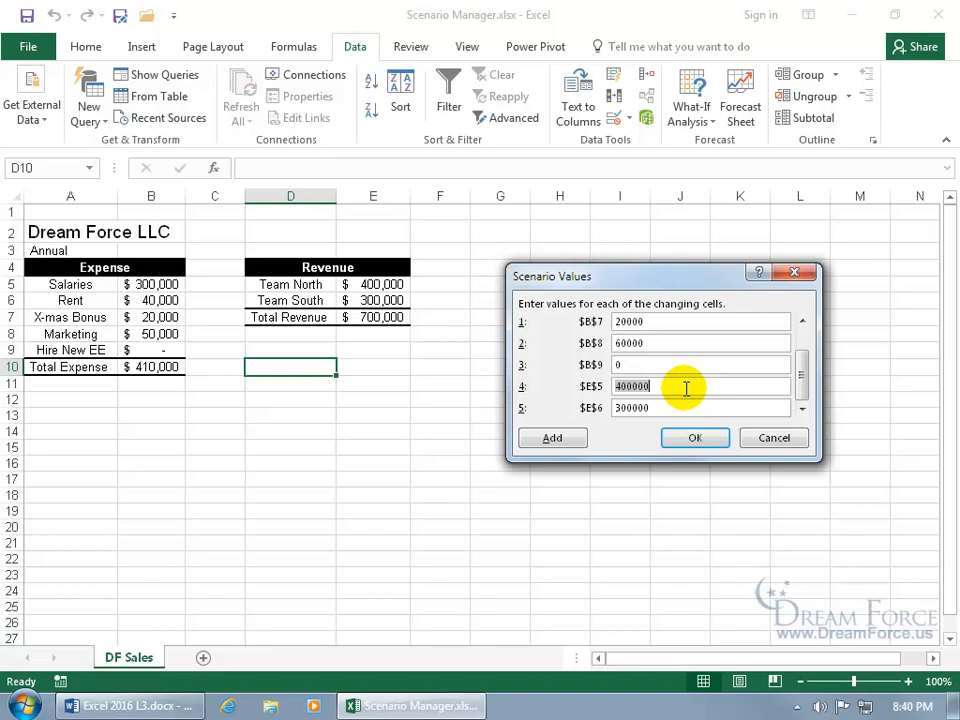
click(620, 386)
text(410000)
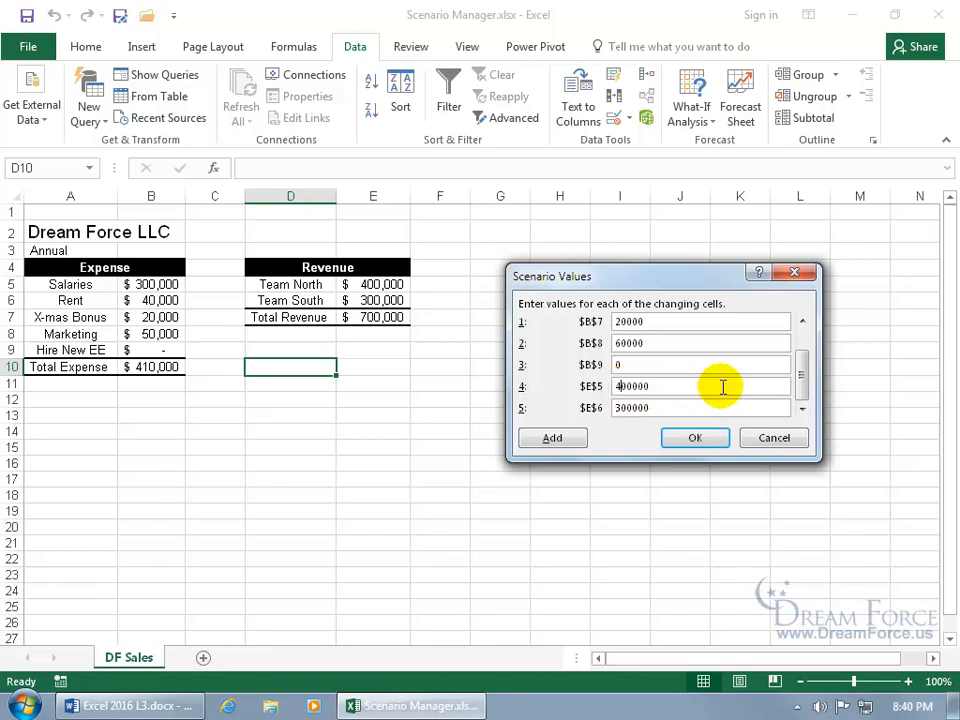
click(625, 408)
key(Delete)
text(5)
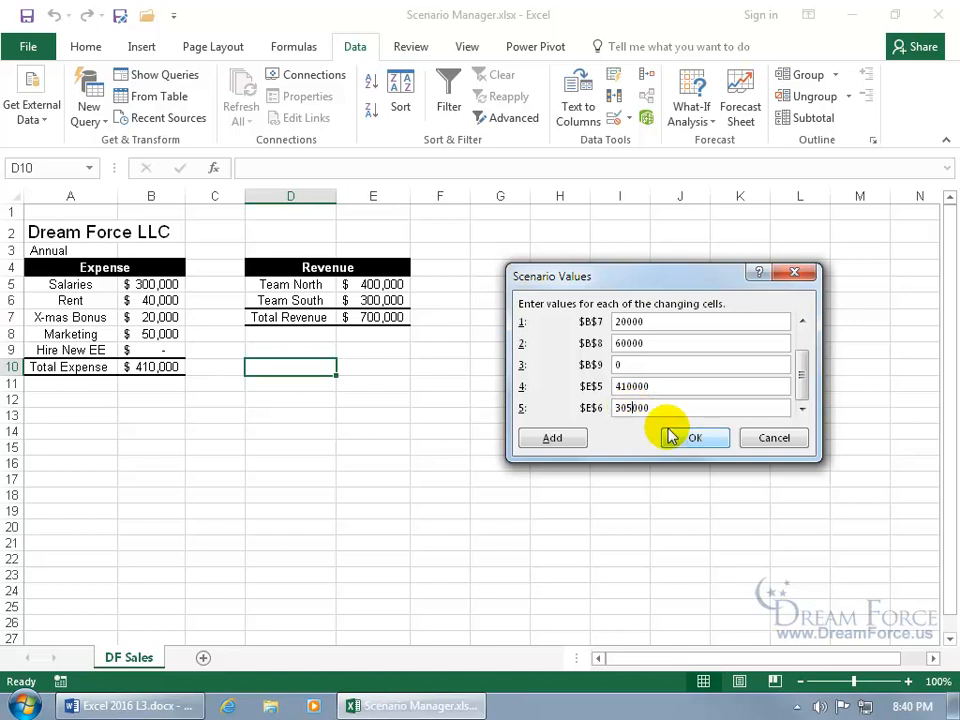
click(680, 437)
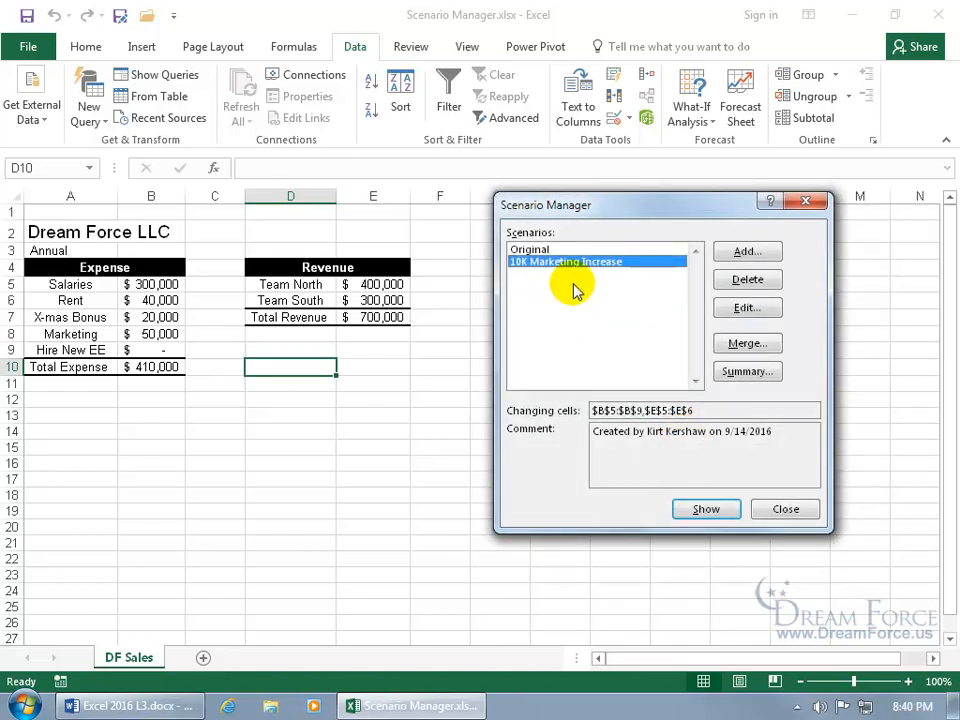
- Add a third scenario named 20K Marketing Increase
click(747, 251)
text(20)
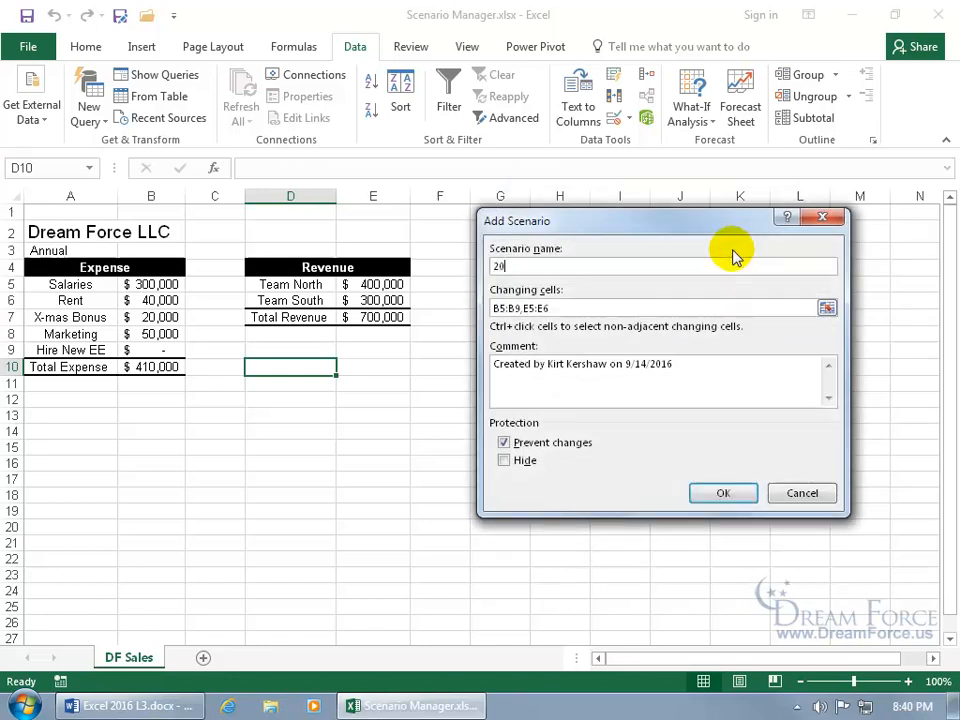
text(K Marketing Increase)
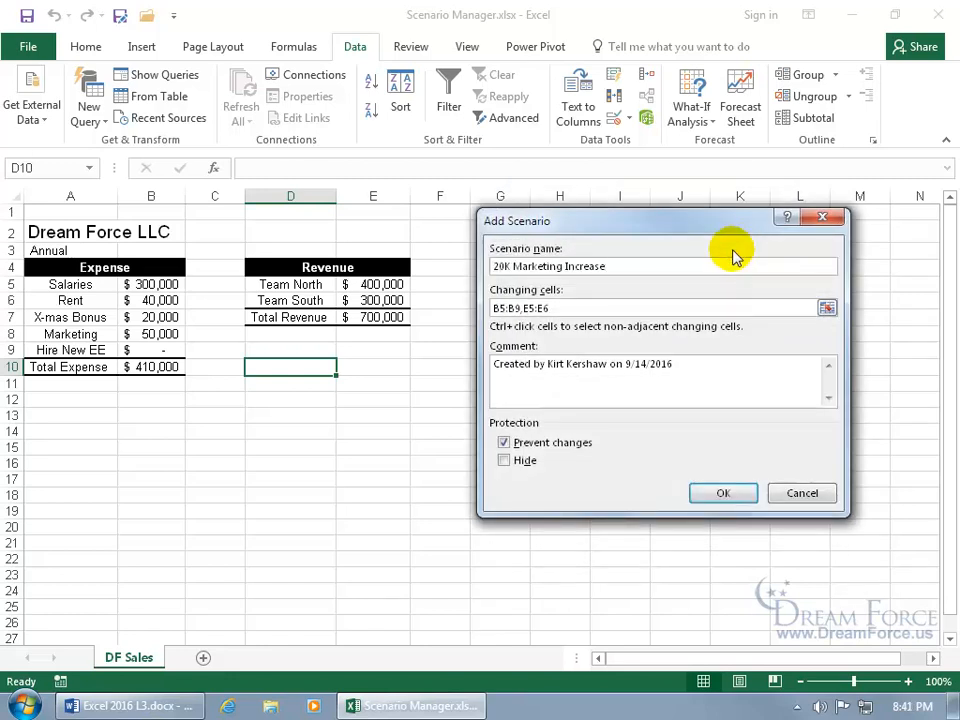
click(740, 497)
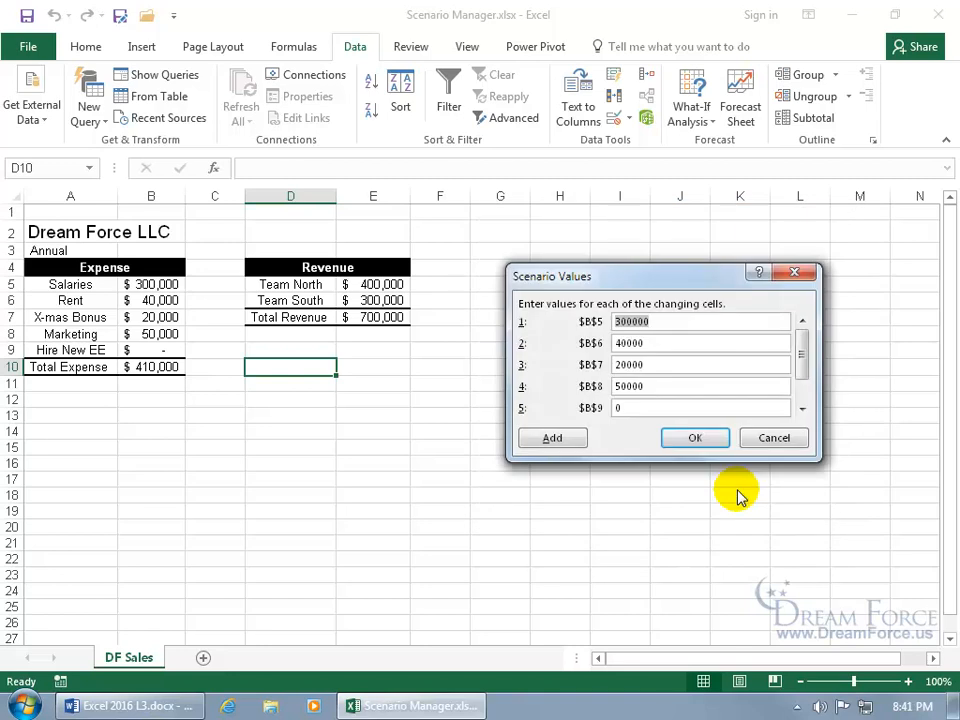
- Set its Marketing to 70000, Team North to 425000 and Team South to 315000
click(622, 388)
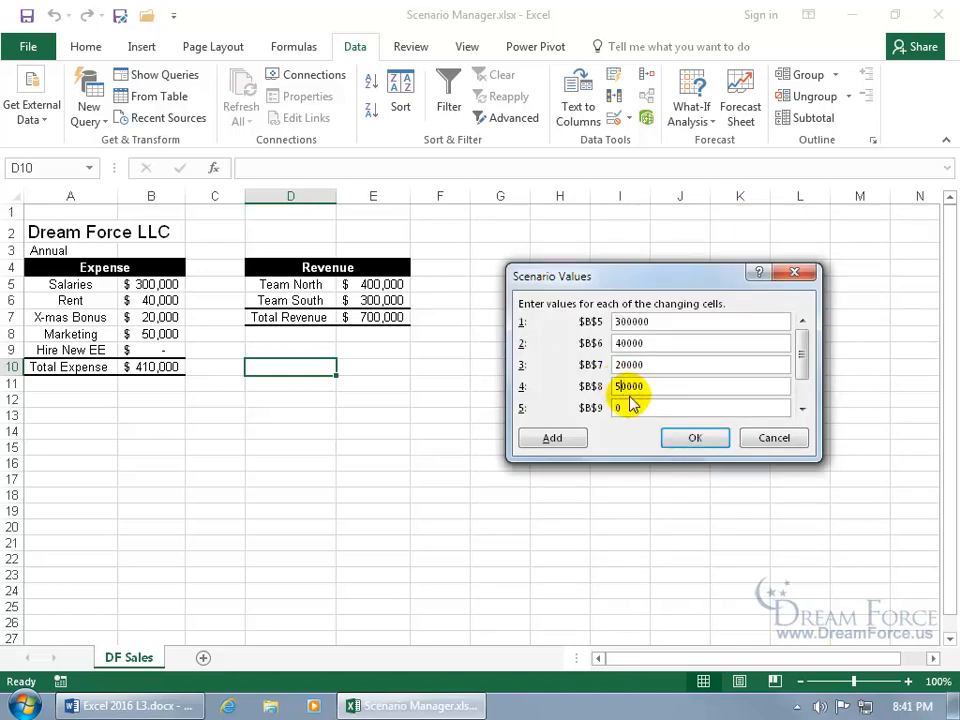
text(70000)
click(802, 408)
click(802, 408)
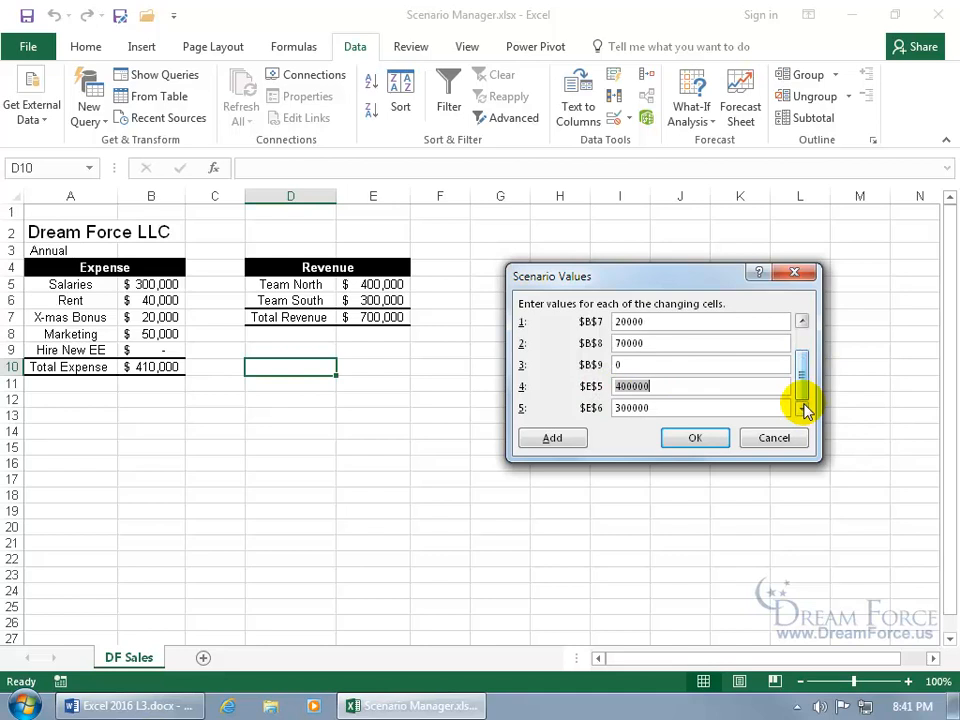
click(625, 387)
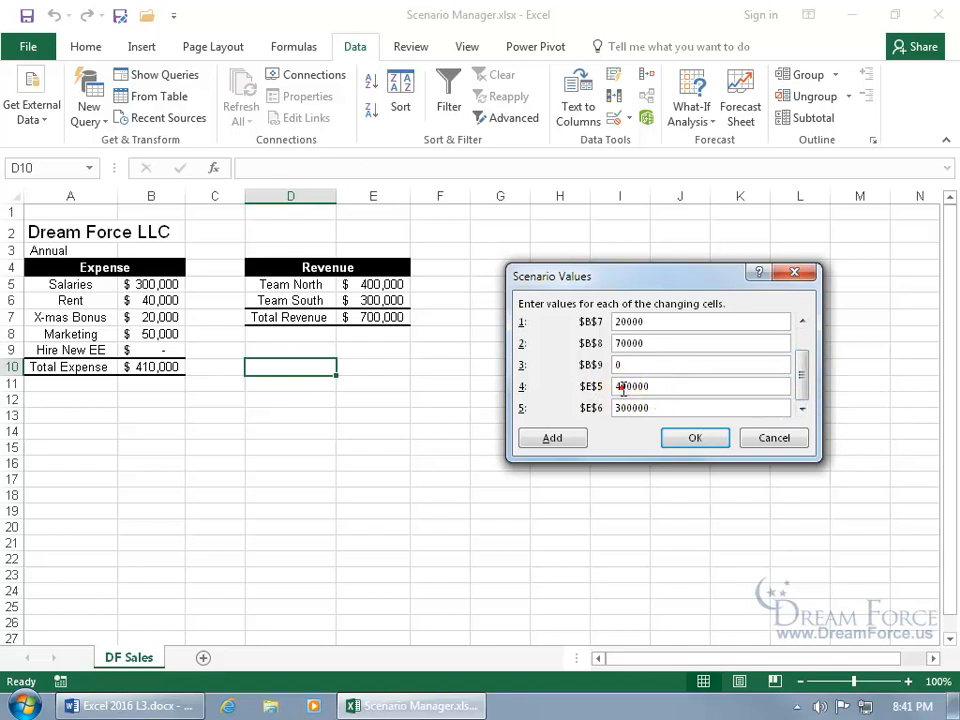
double_click(630, 388)
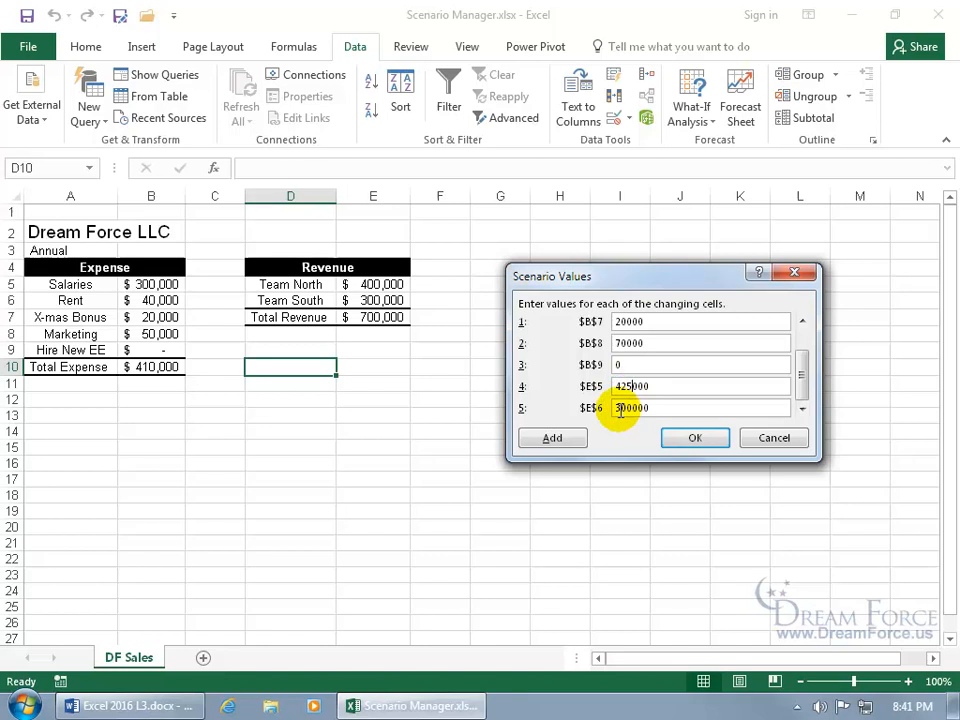
click(621, 409)
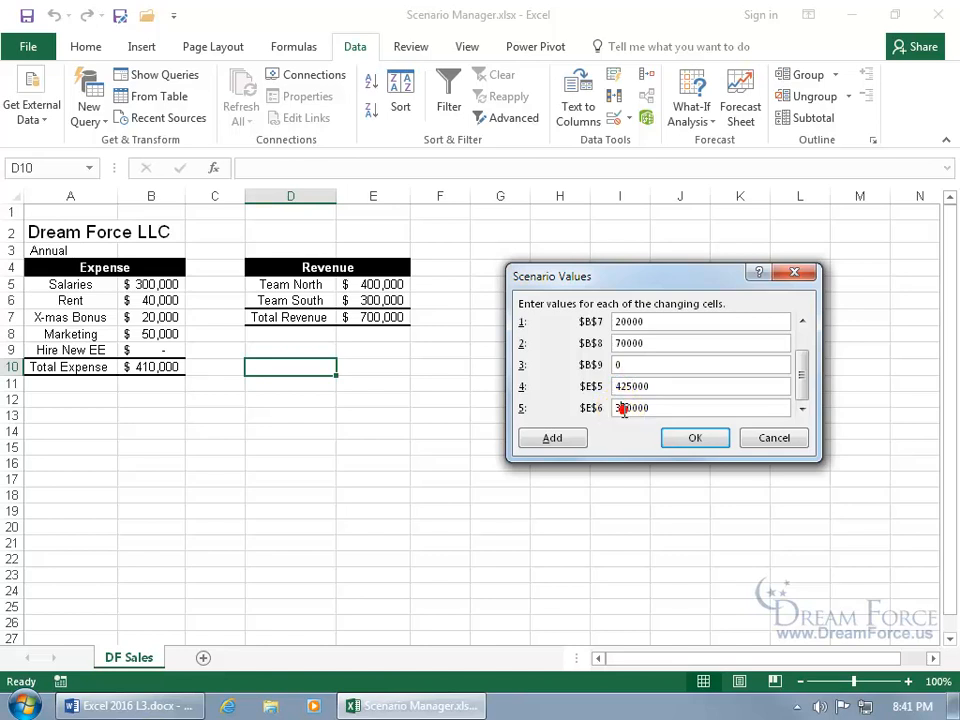
key(Delete)
key(Delete)
text(15)
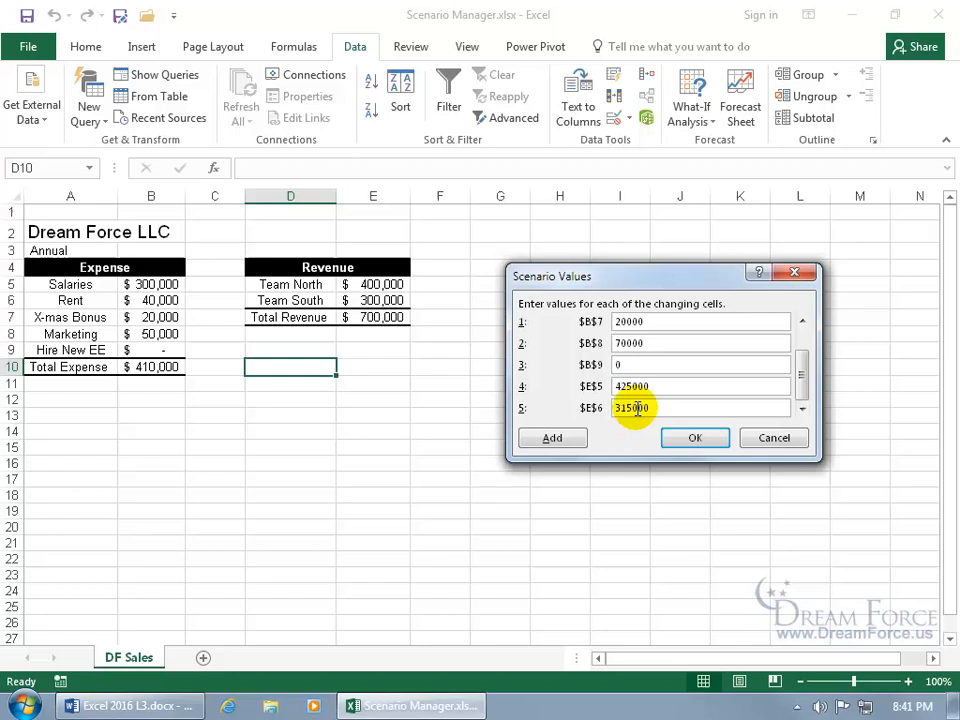
- Keep the 20K scenario and name a fourth one 30K Marketing Increase
click(565, 440)
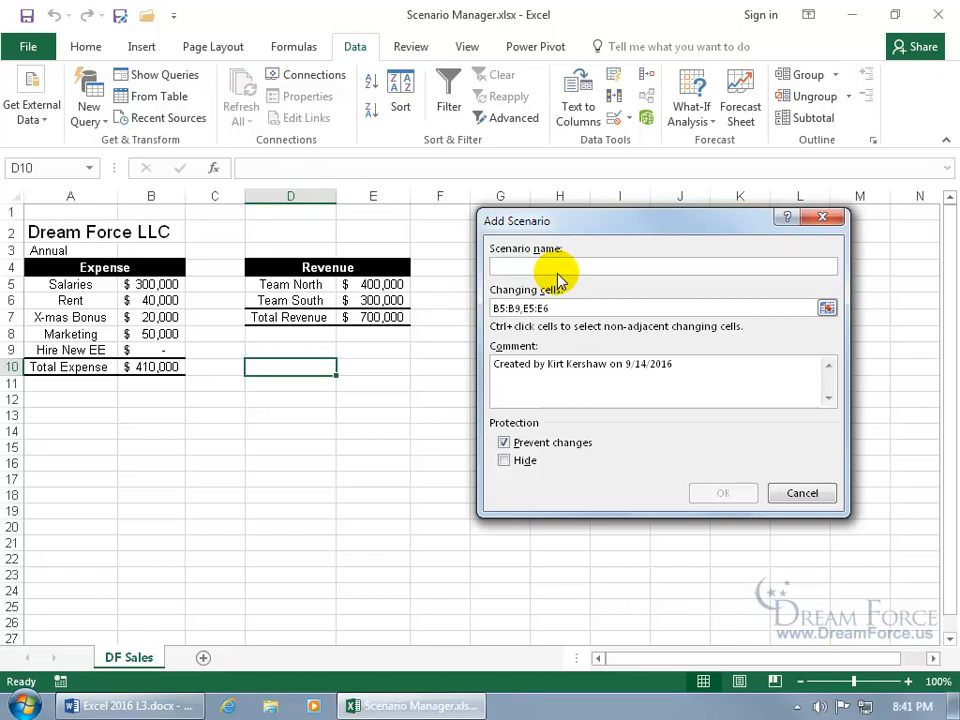
text(30K)
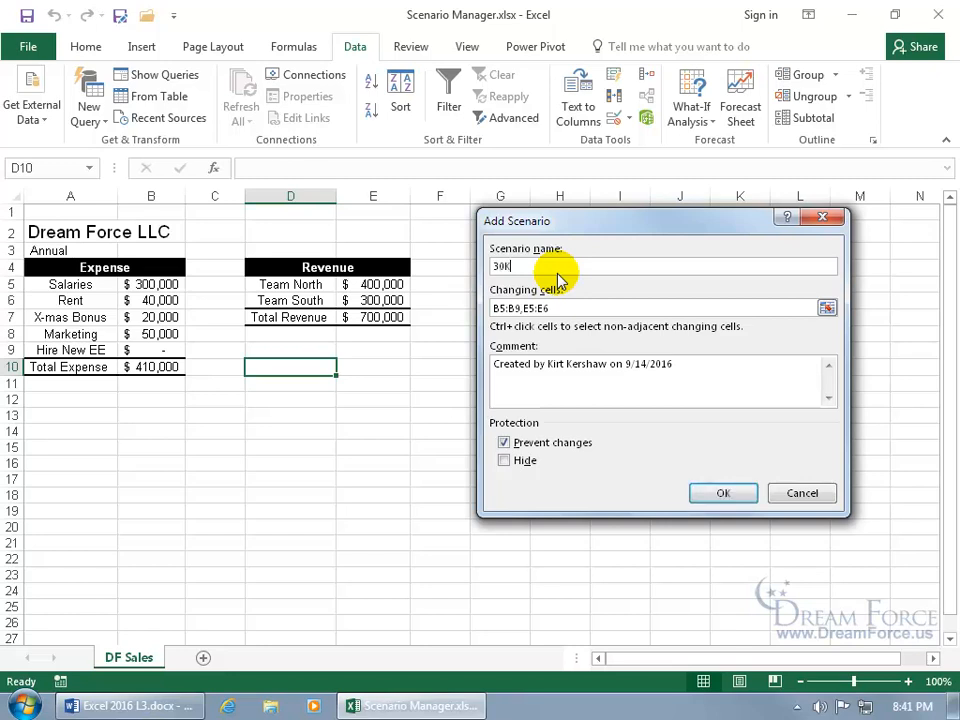
text( Marketing Increase)
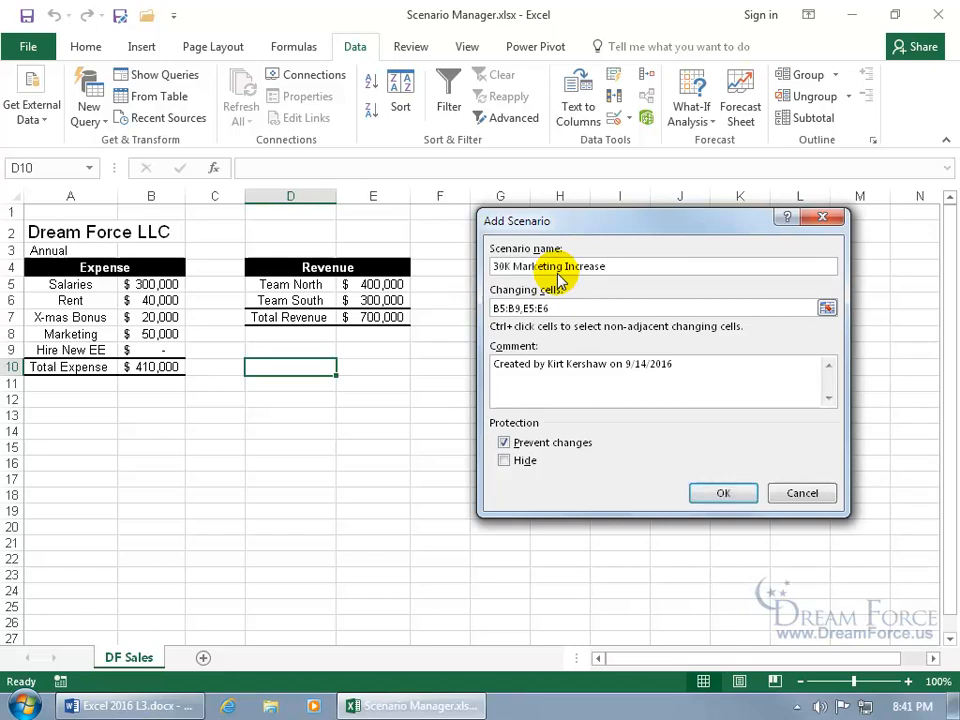
click(723, 493)
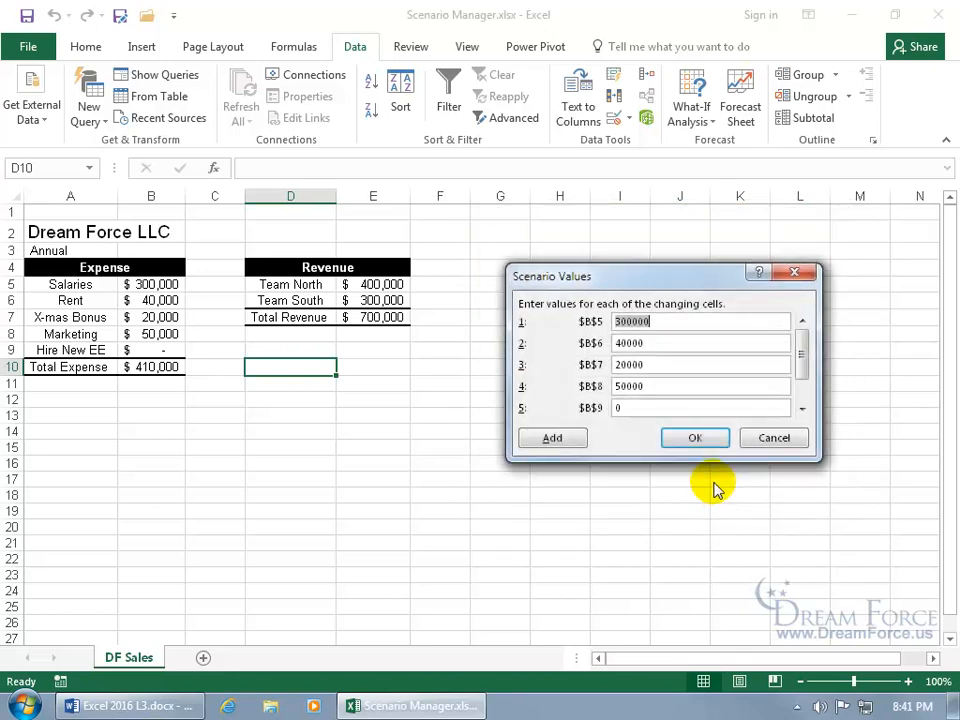
- Set its Marketing to 80000, Team North to 500000 and Team South to 400000
click(619, 390)
key(BackSpace)
text(8)
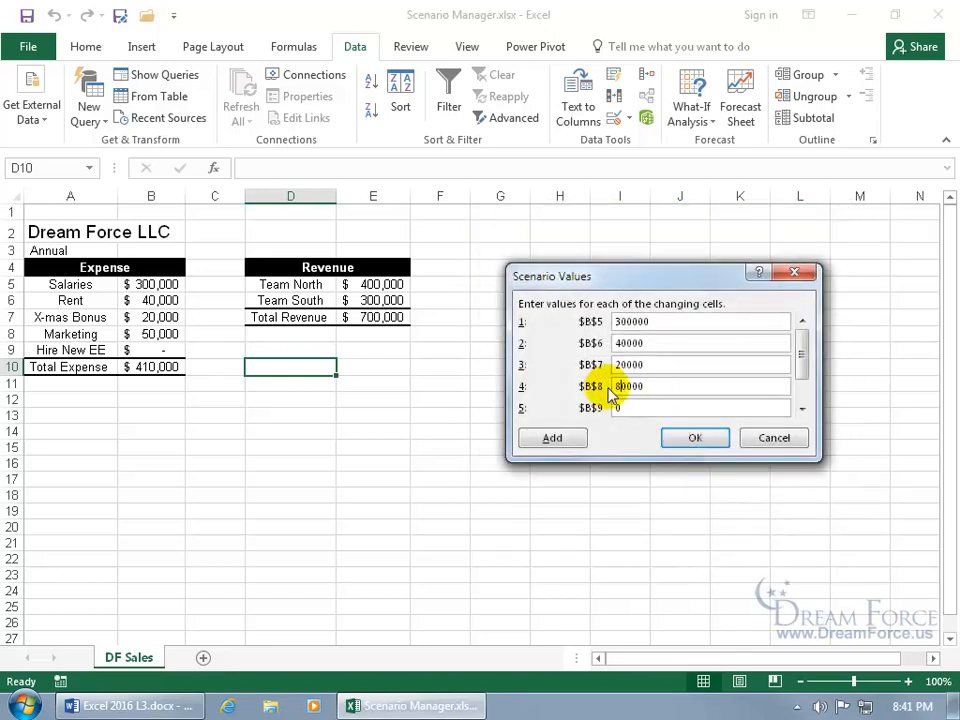
click(802, 408)
click(802, 408)
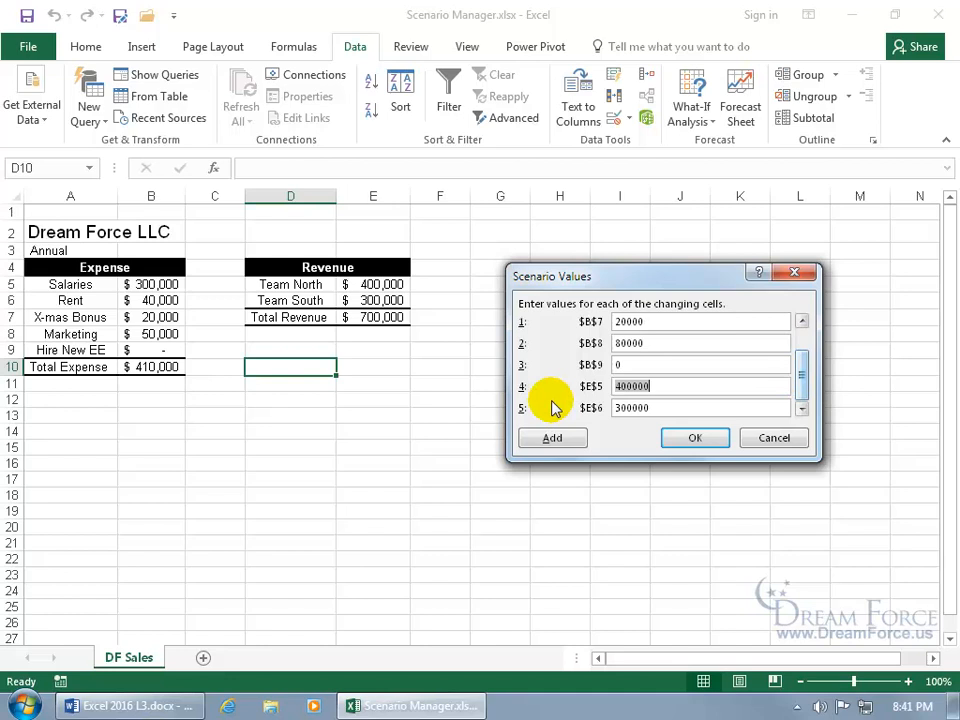
click(626, 390)
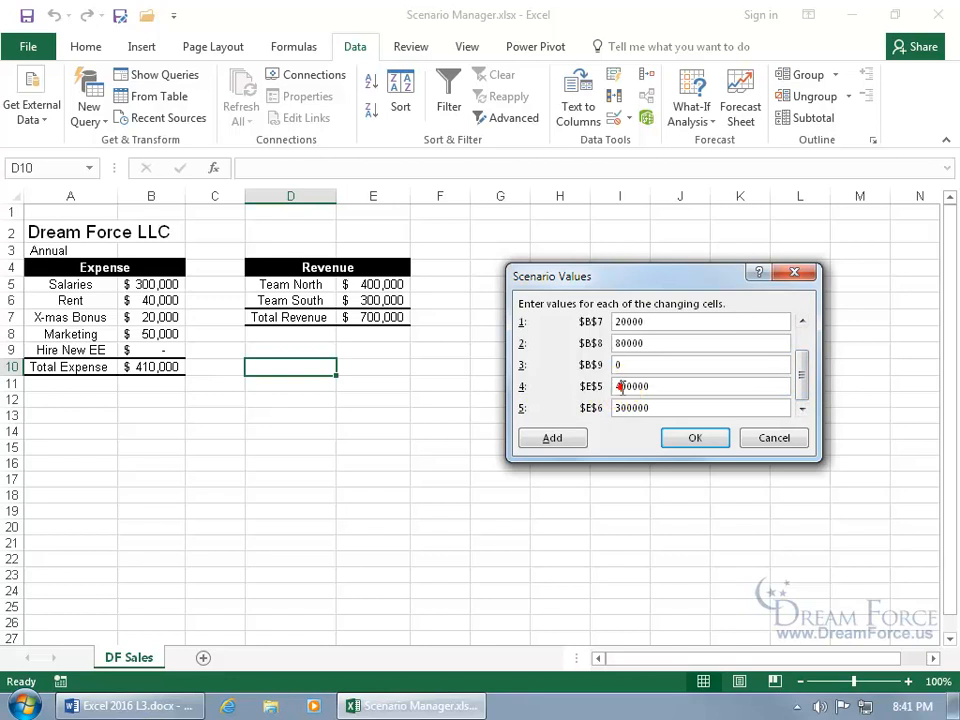
text(5)
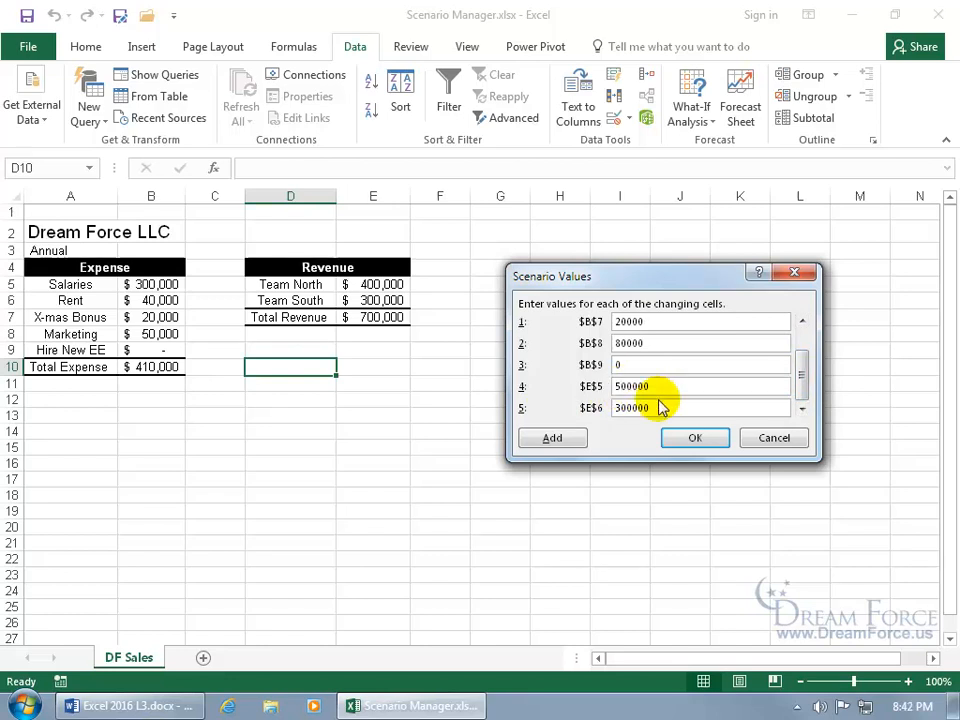
click(620, 408)
key(BackSpace)
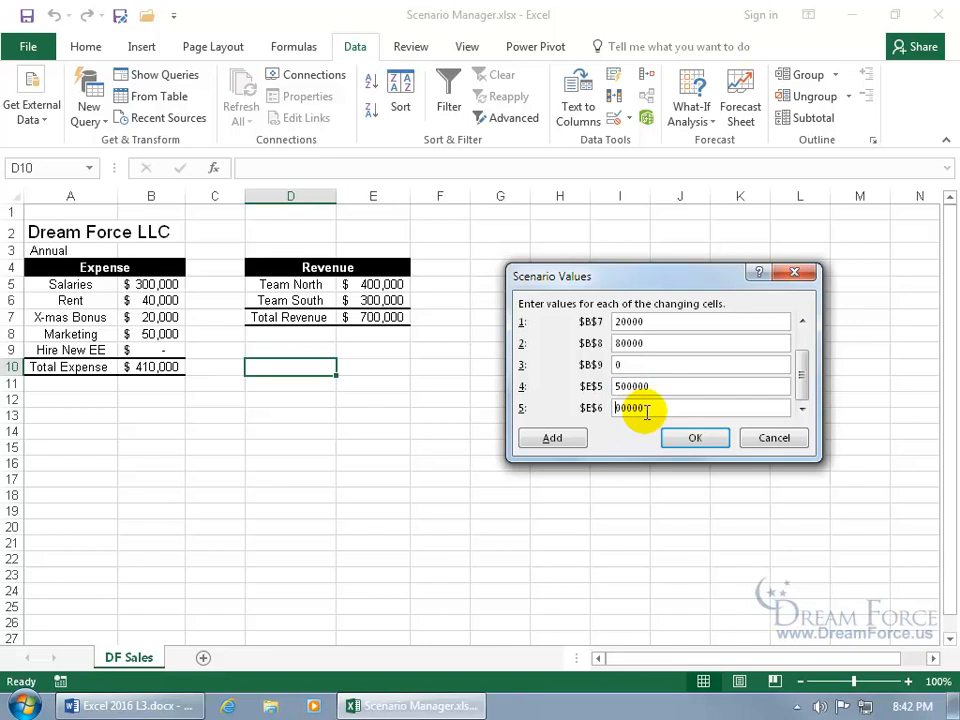
text(4)
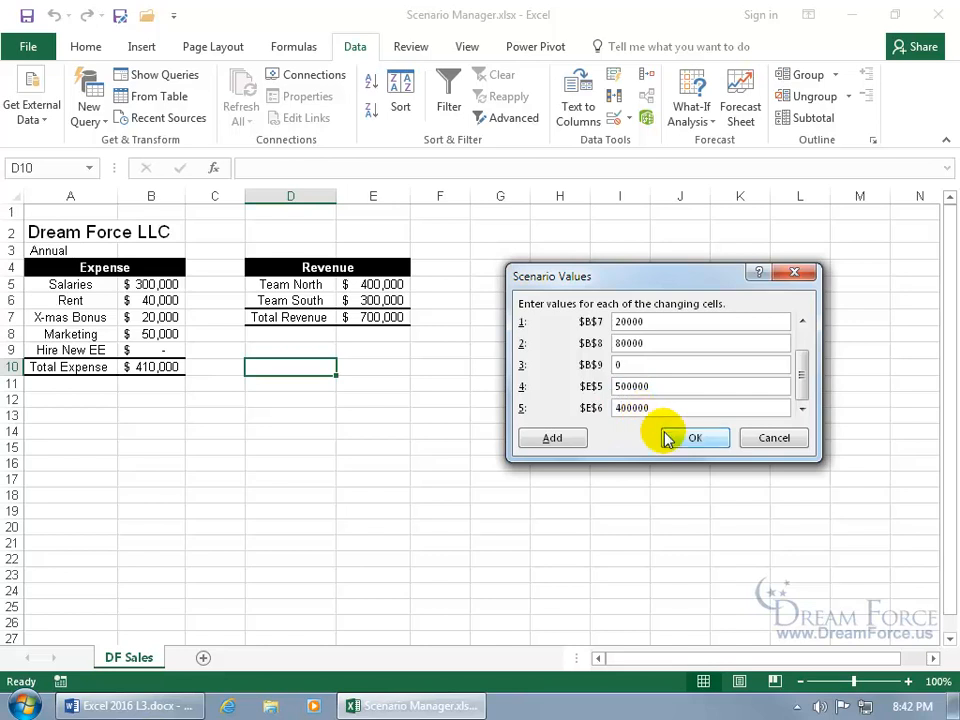
- Save the 30K scenario, show its figures on the sheet, then show the Original figures again
click(681, 437)
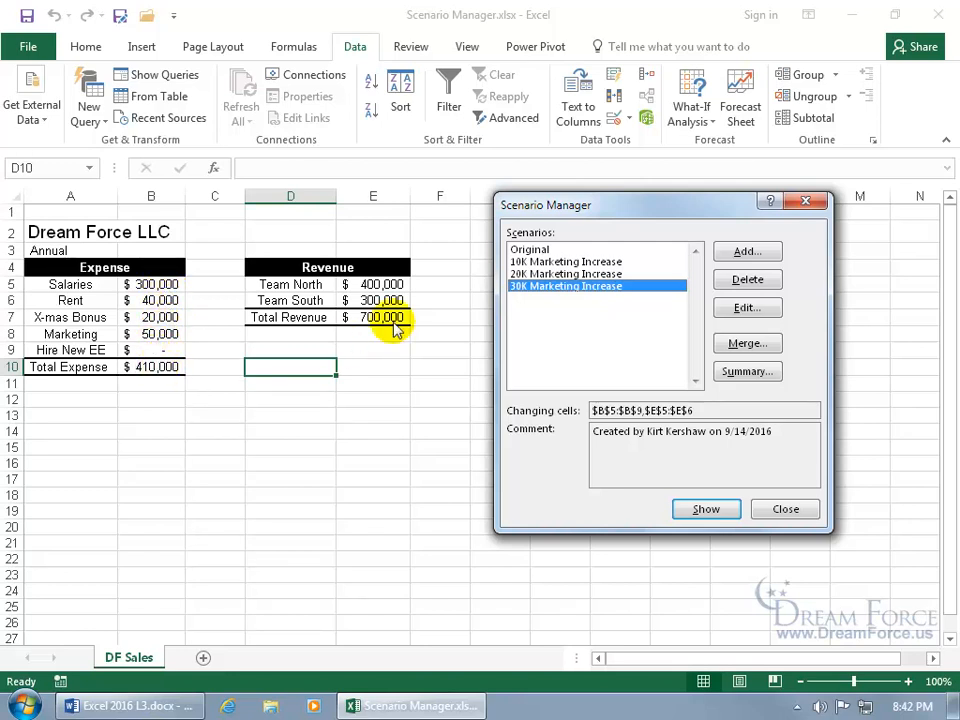
click(708, 510)
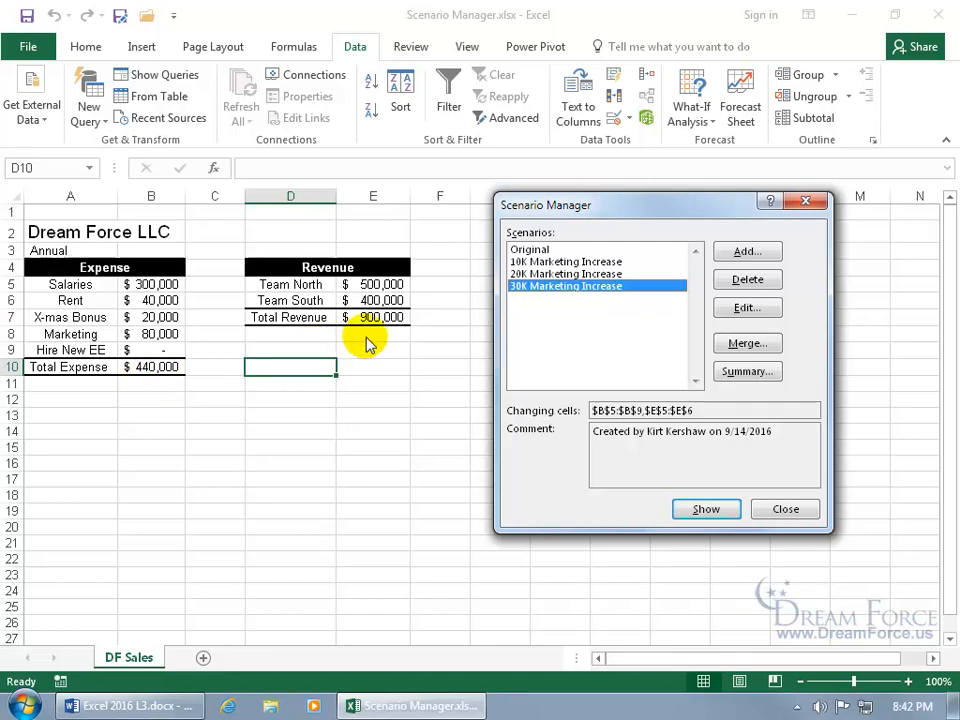
click(524, 250)
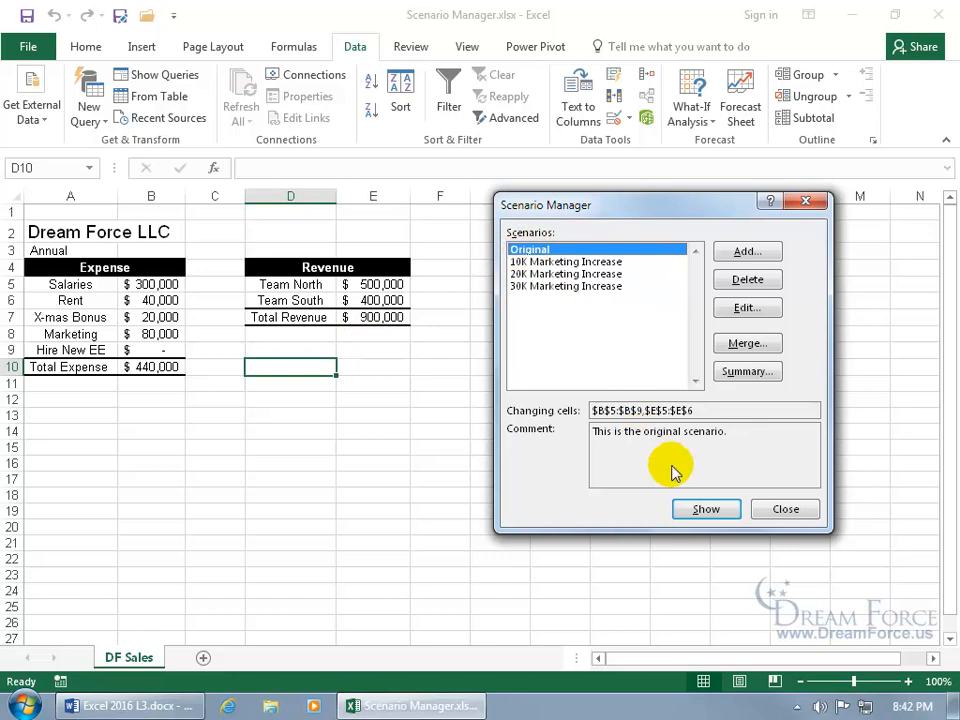
click(706, 509)
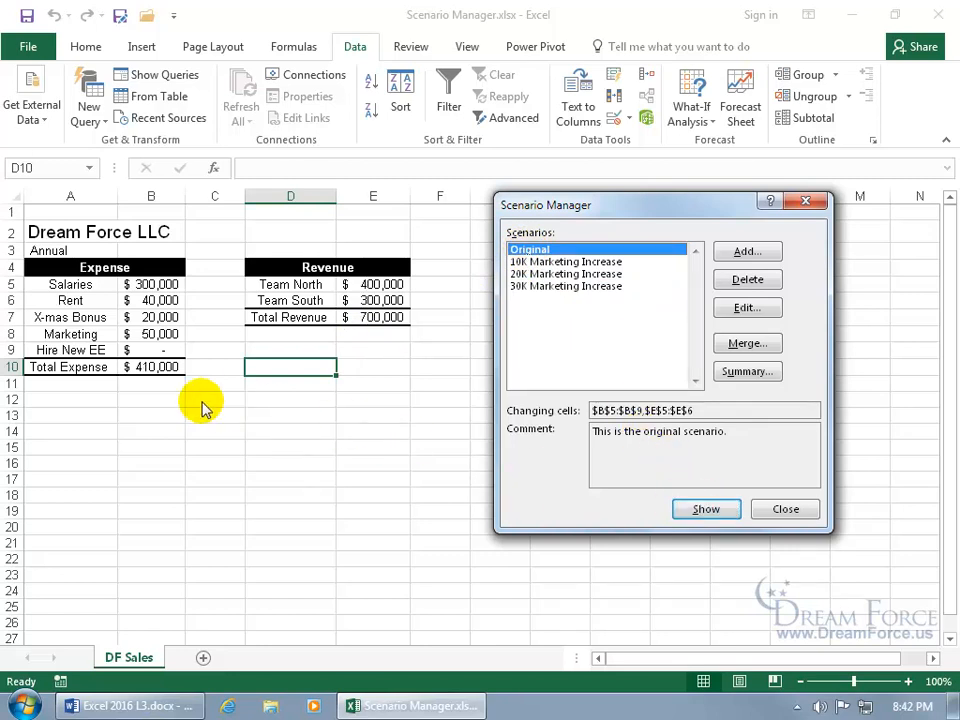
- Reopen the Scenario Manager and delete the 30K Marketing Increase scenario
click(767, 508)
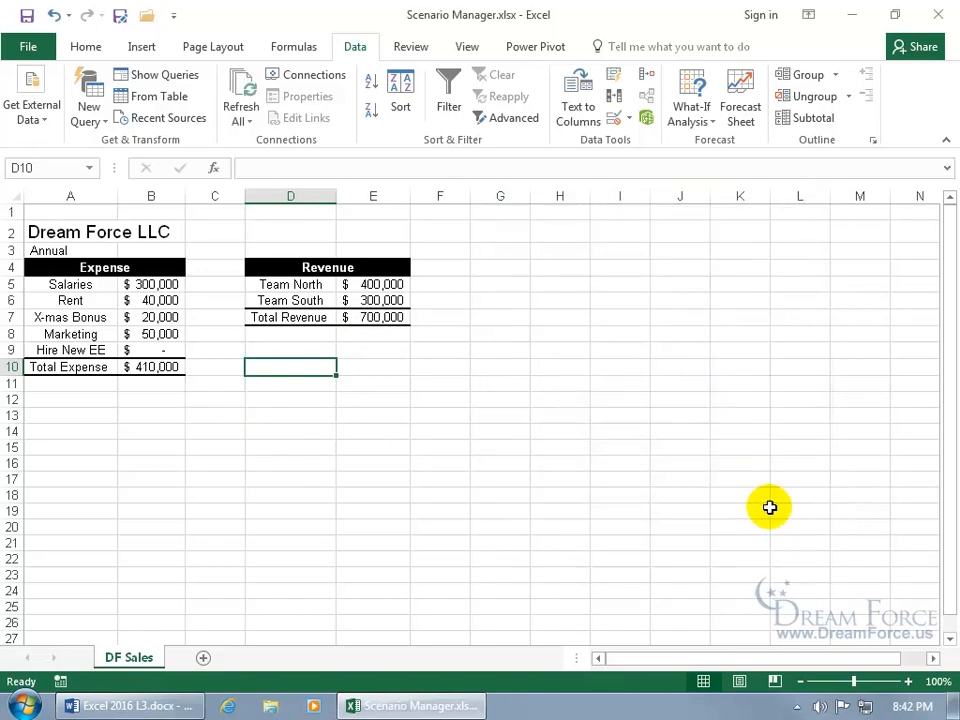
click(690, 120)
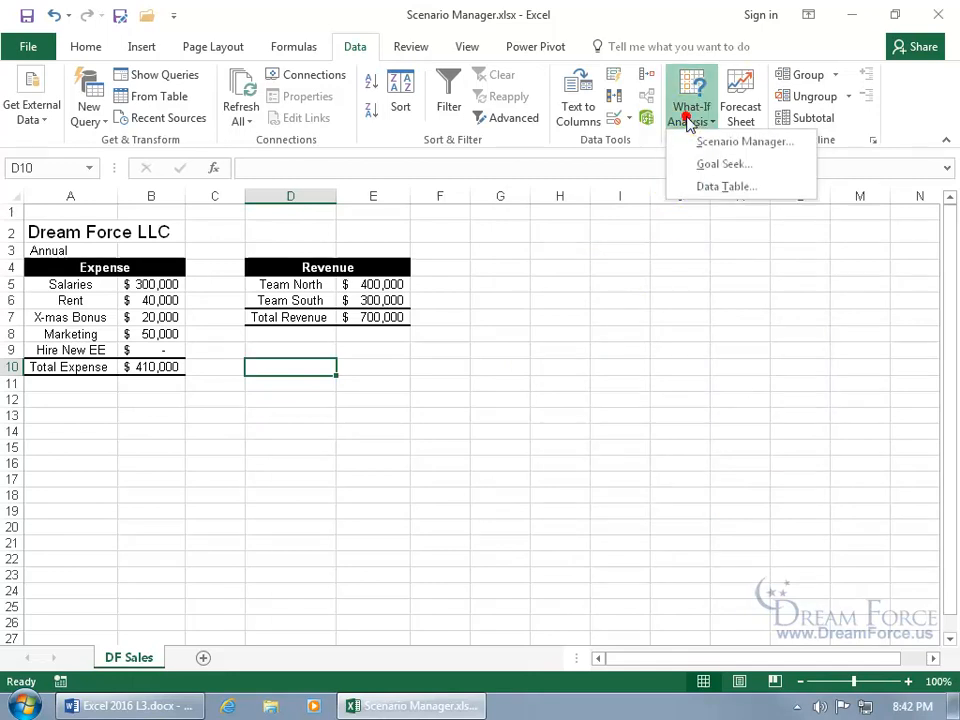
click(694, 143)
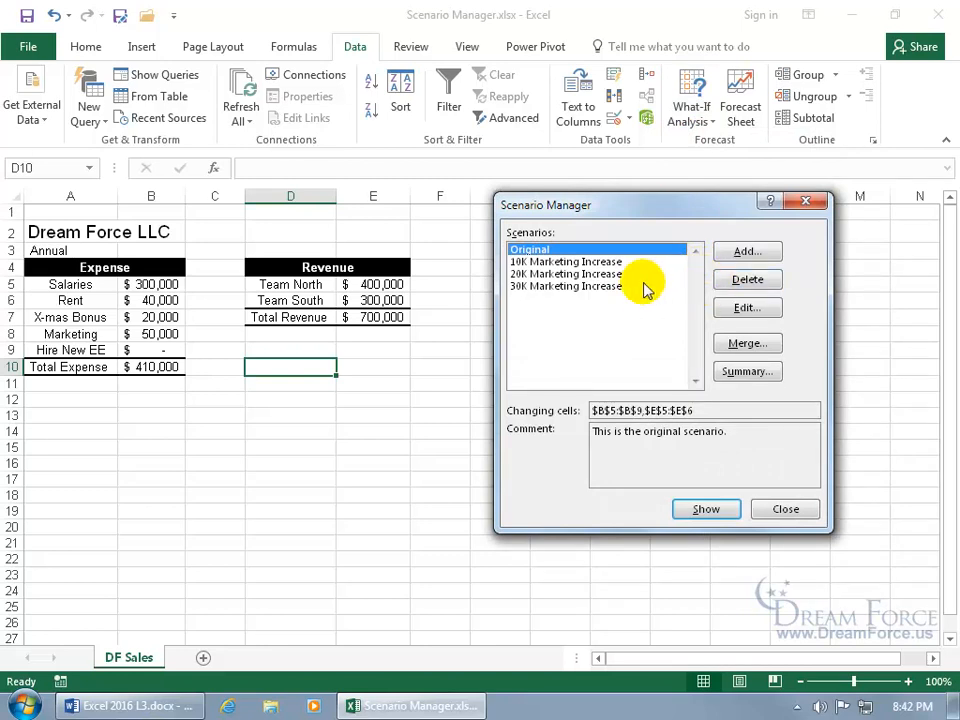
click(611, 286)
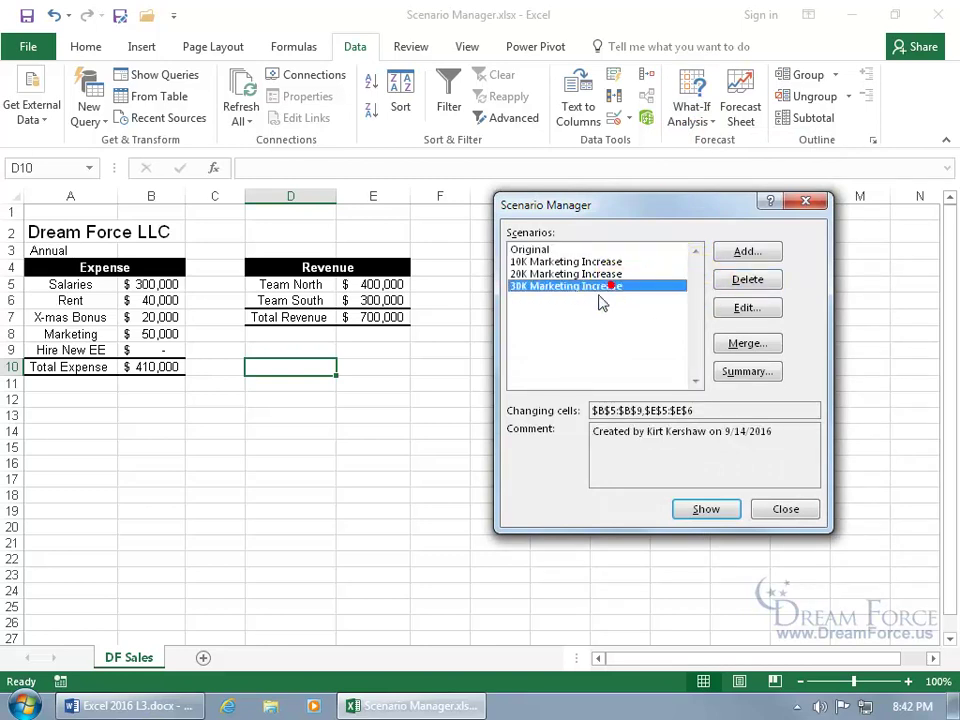
click(747, 279)
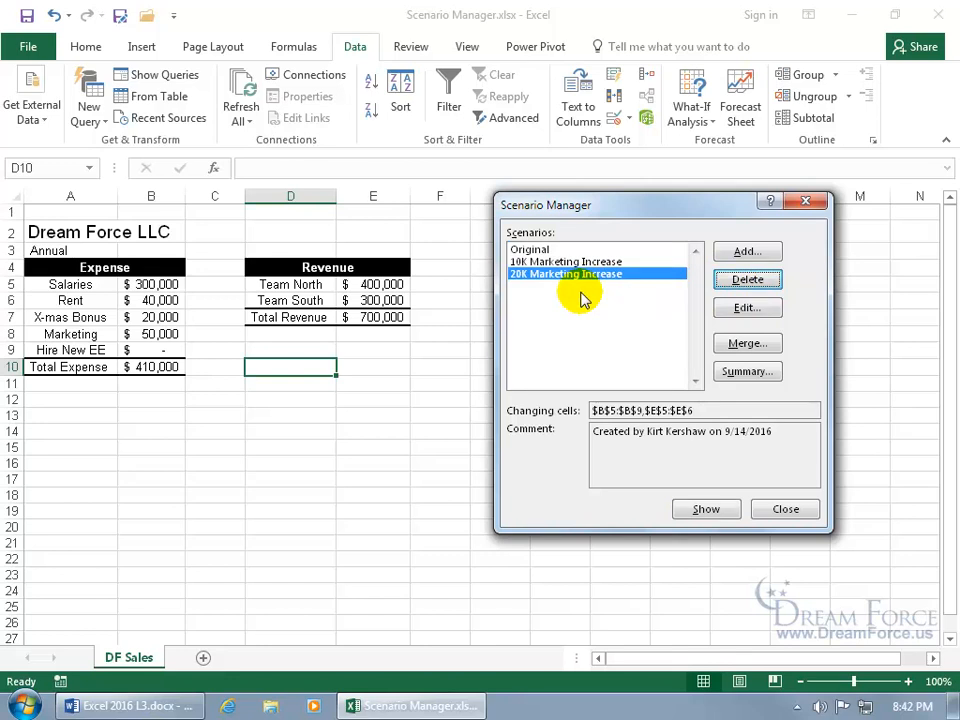
- Select the 10K Marketing Increase scenario and begin editing it
click(570, 262)
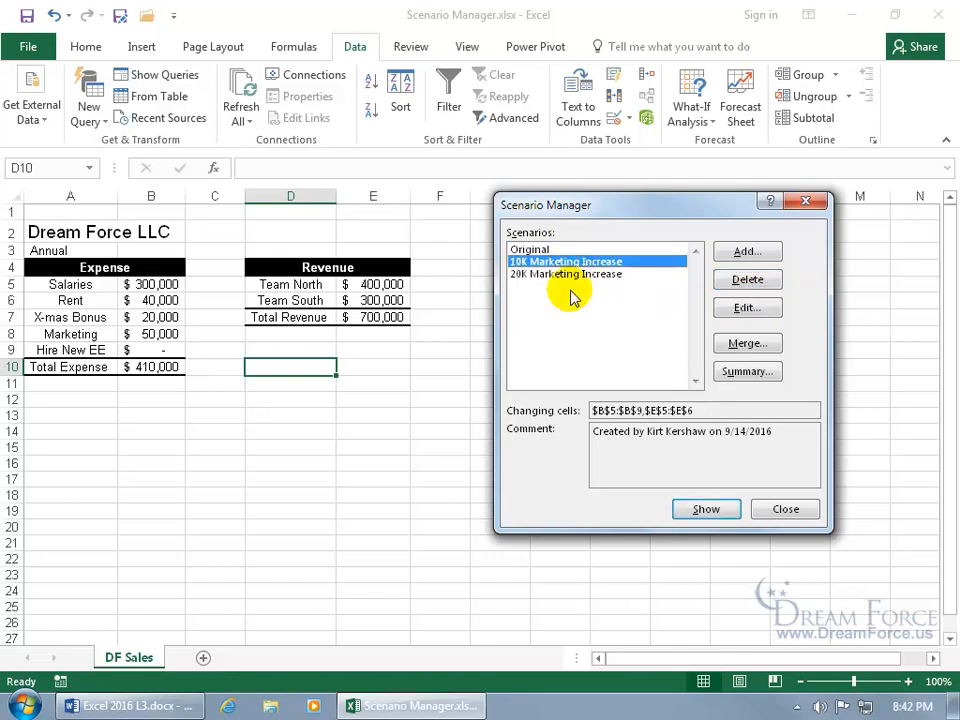
click(745, 307)
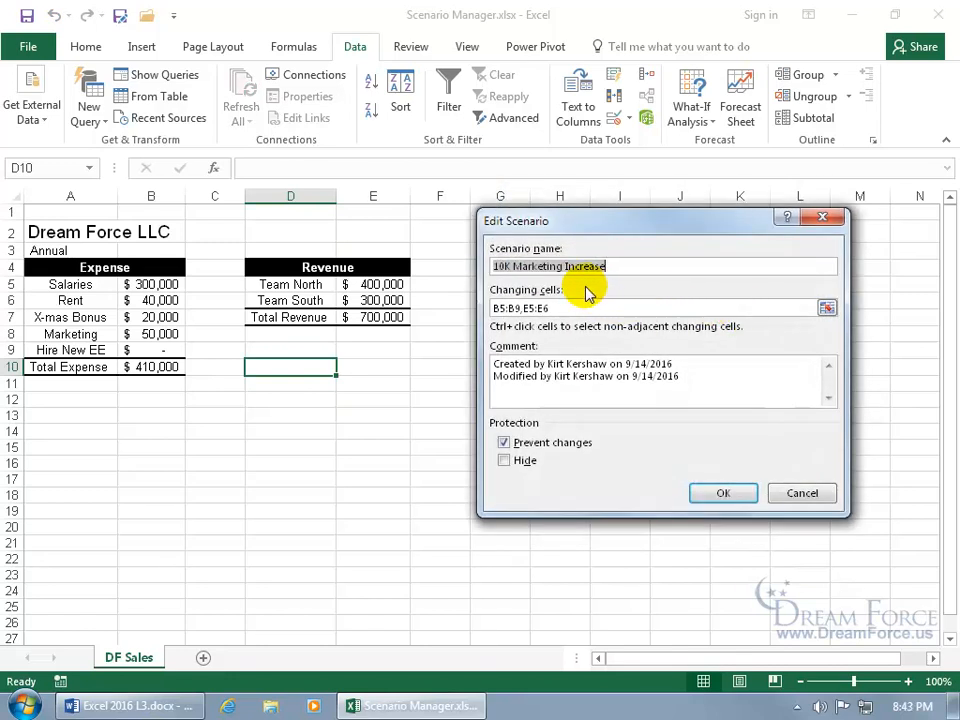
- Retype the $B$7 value 20000 as a formula and save the revised scenario, dismissing the conversion notice
click(723, 492)
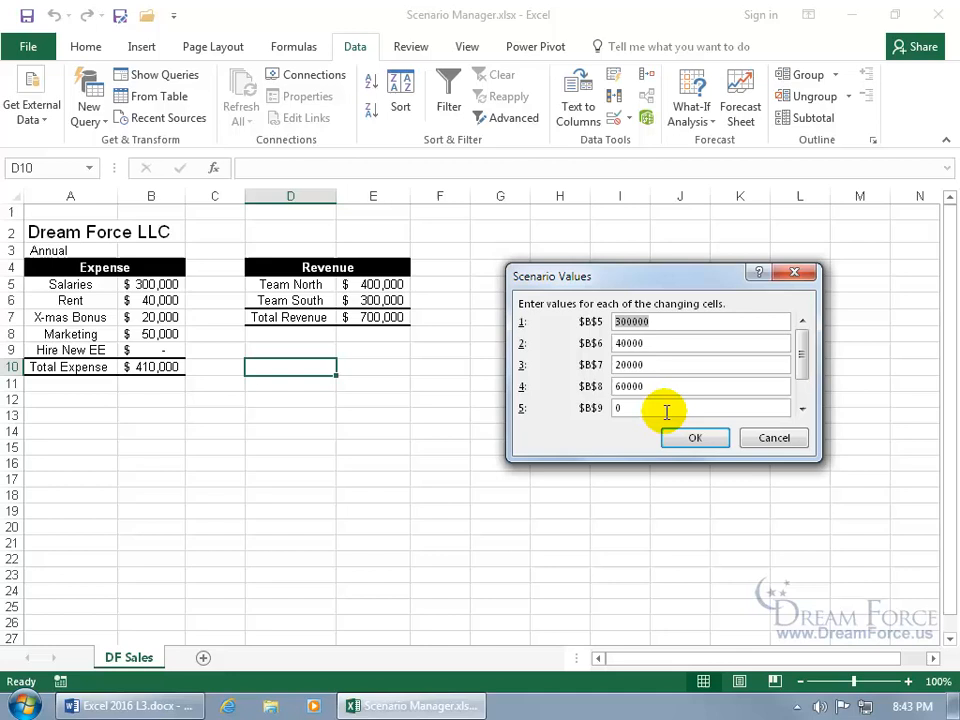
double_click(650, 364)
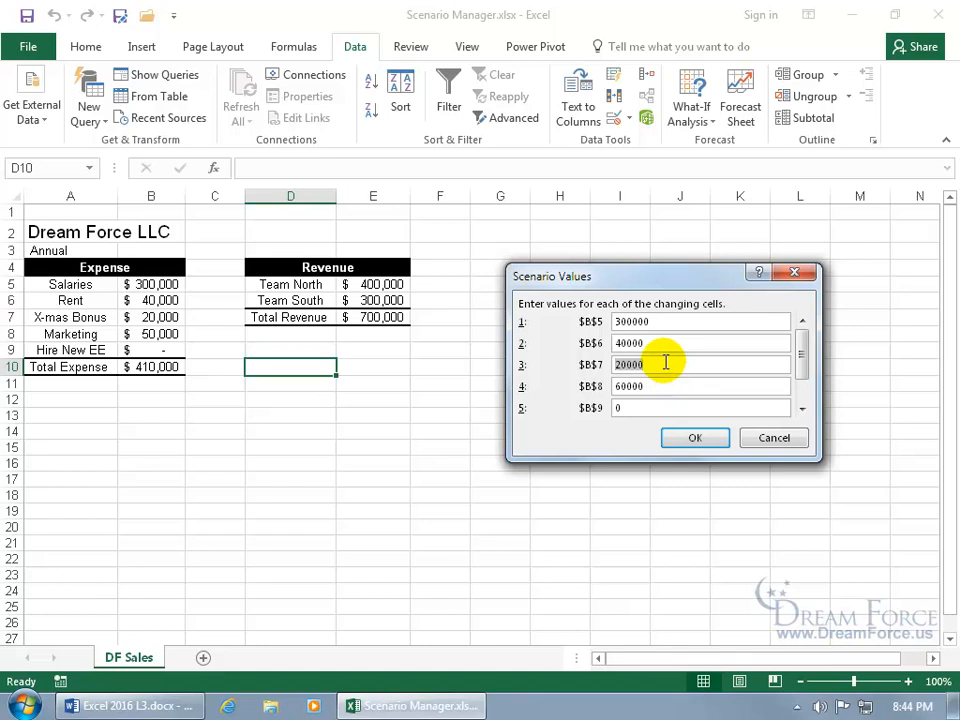
key(BackSpace)
text(=20*)
text(1000)
click(690, 440)
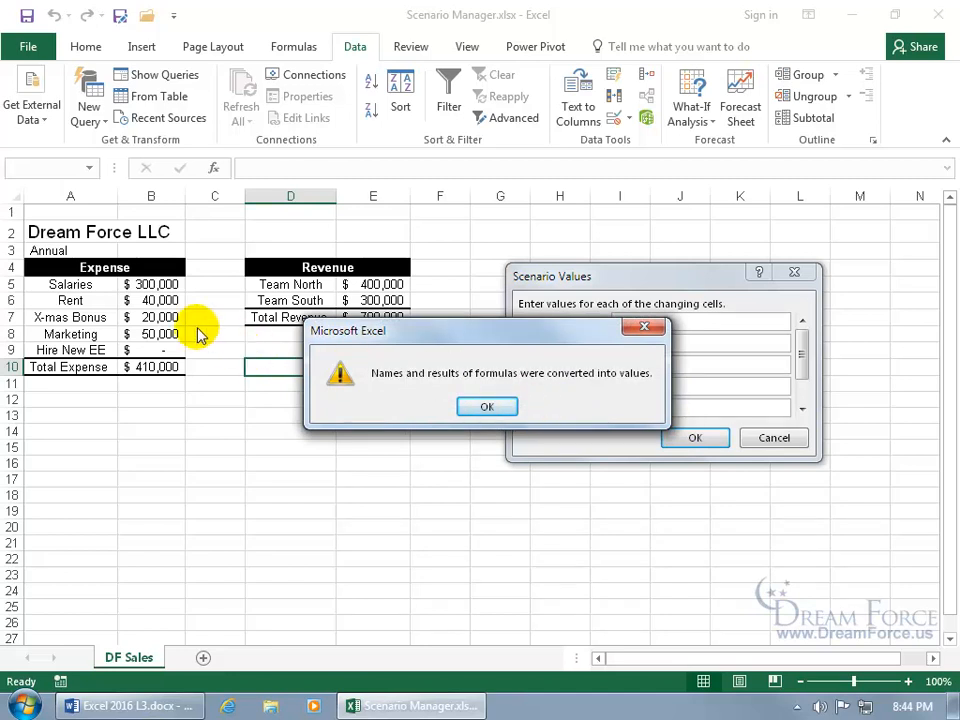
click(487, 406)
- Show the 10K Marketing Increase scenario on the sheet and close the Scenario Manager
click(716, 510)
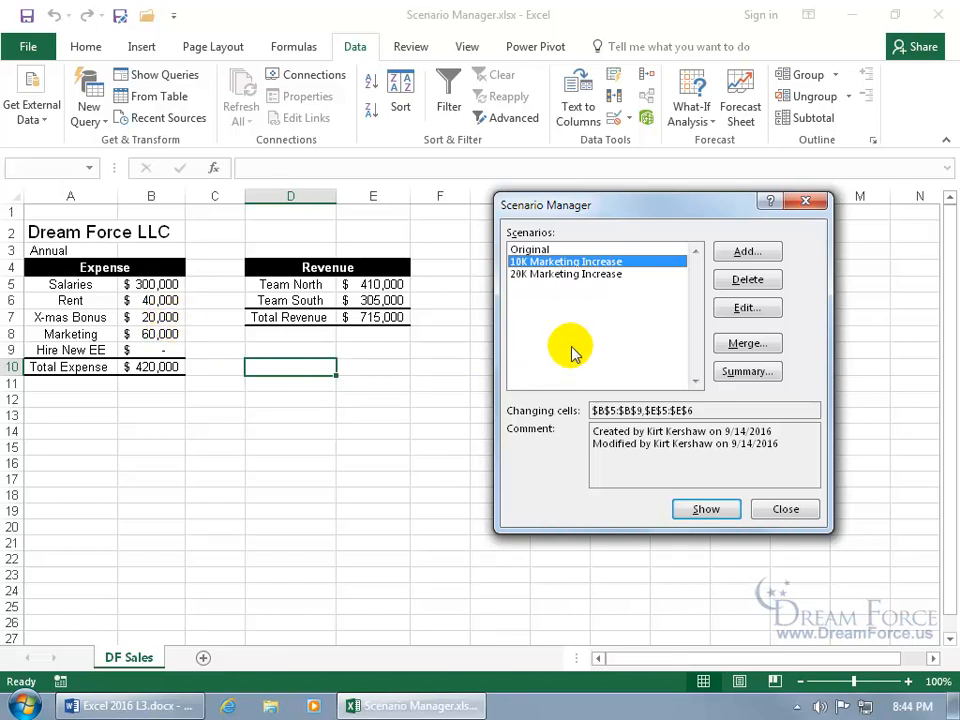
click(787, 509)
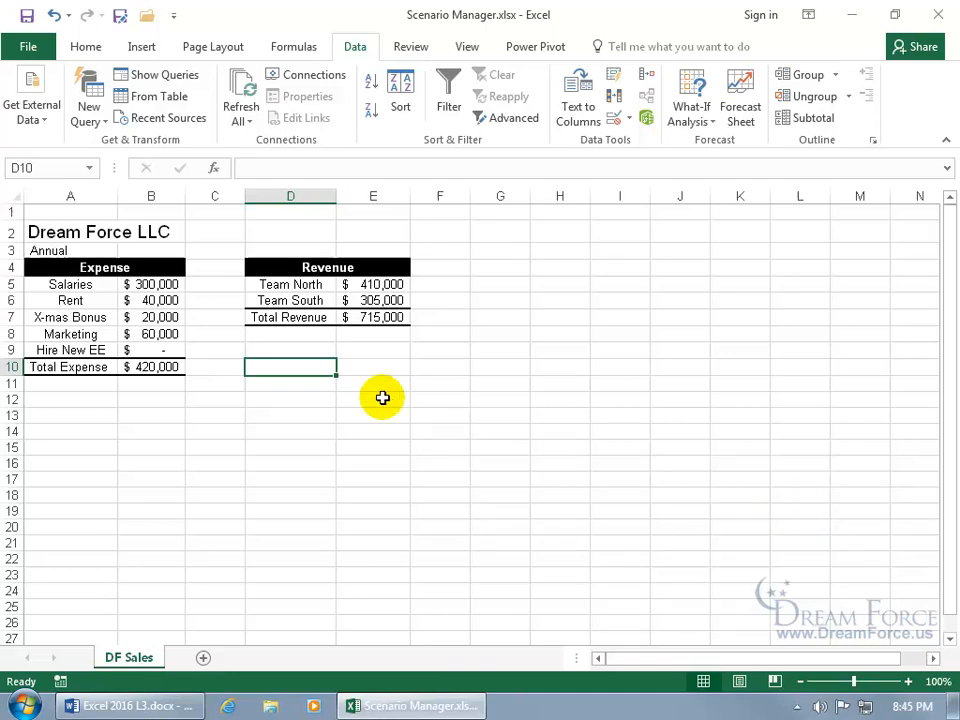
- Customize the Quick Access Toolbar from All Commands, adding the Scenario command
right_click(143, 11)
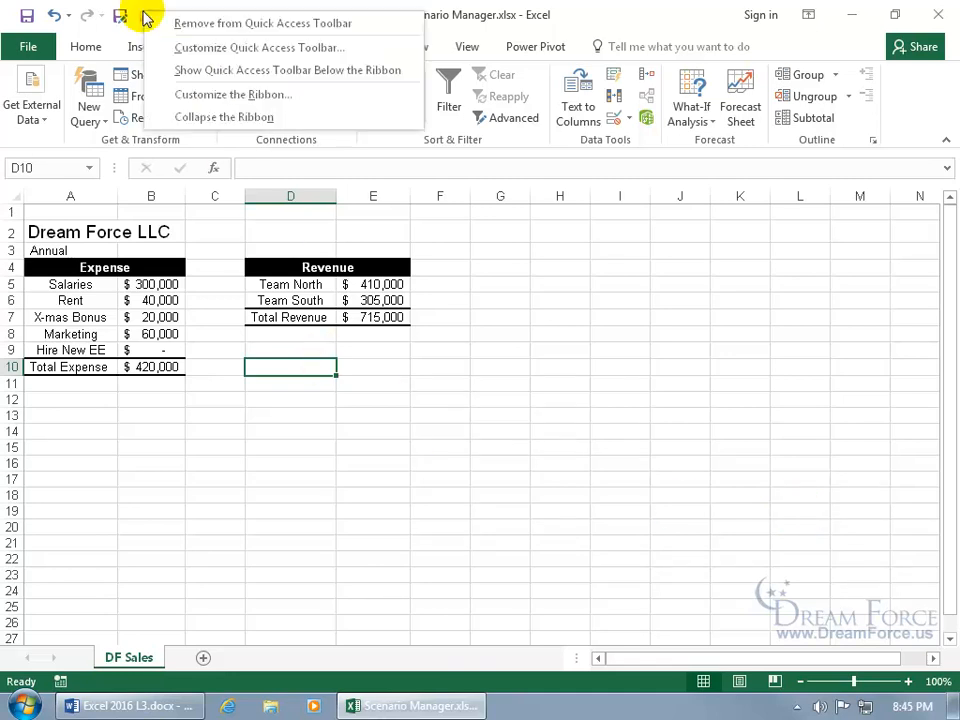
click(178, 48)
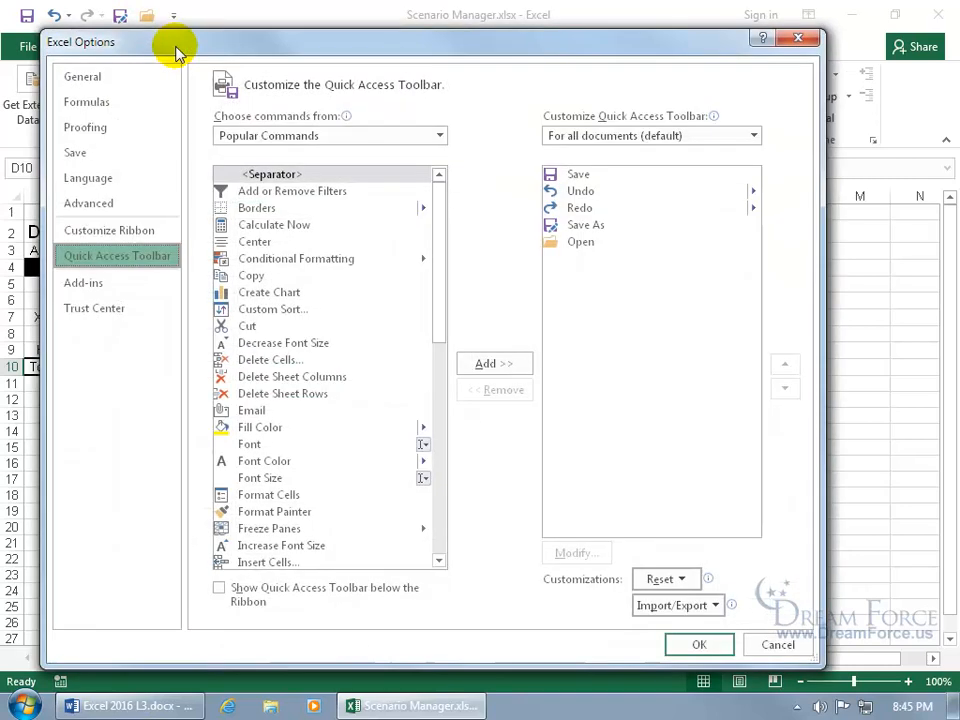
click(280, 150)
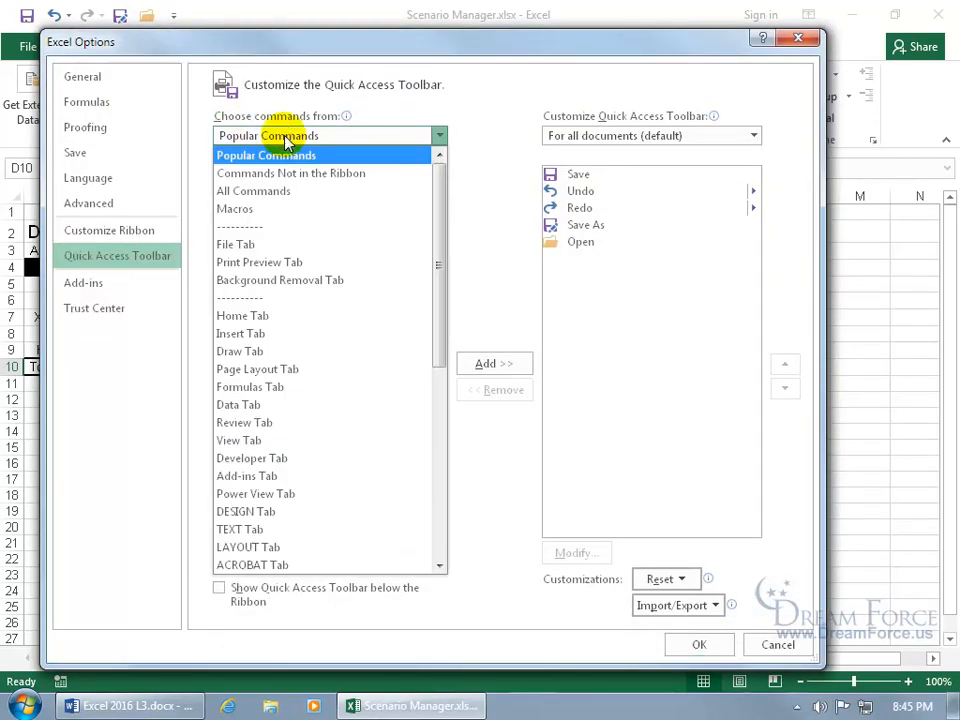
click(270, 190)
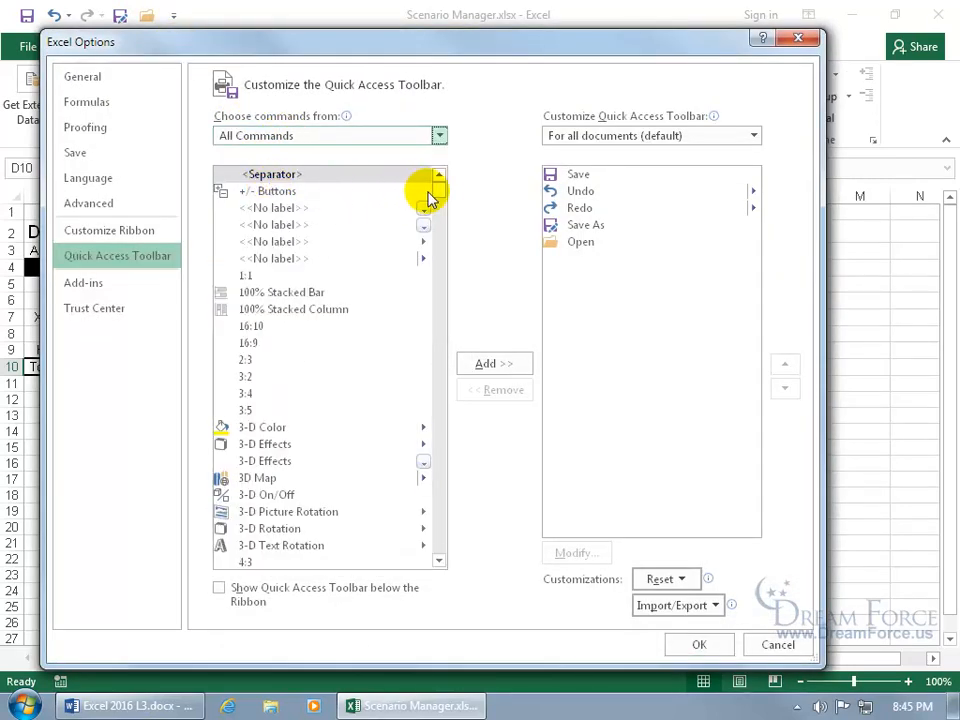
drag(438, 190, 438, 465)
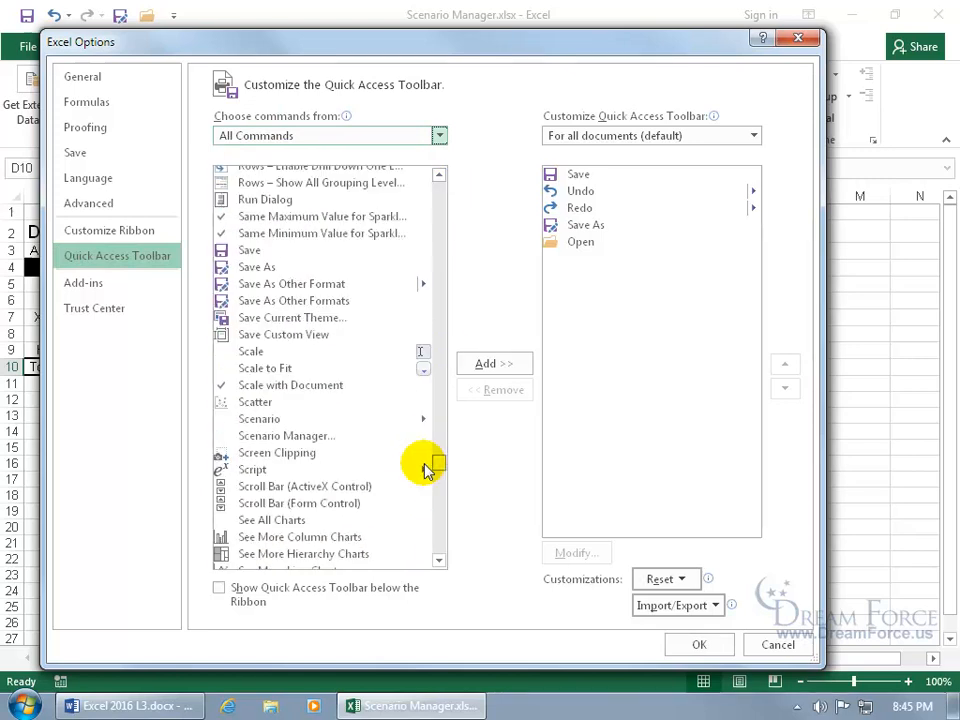
click(268, 420)
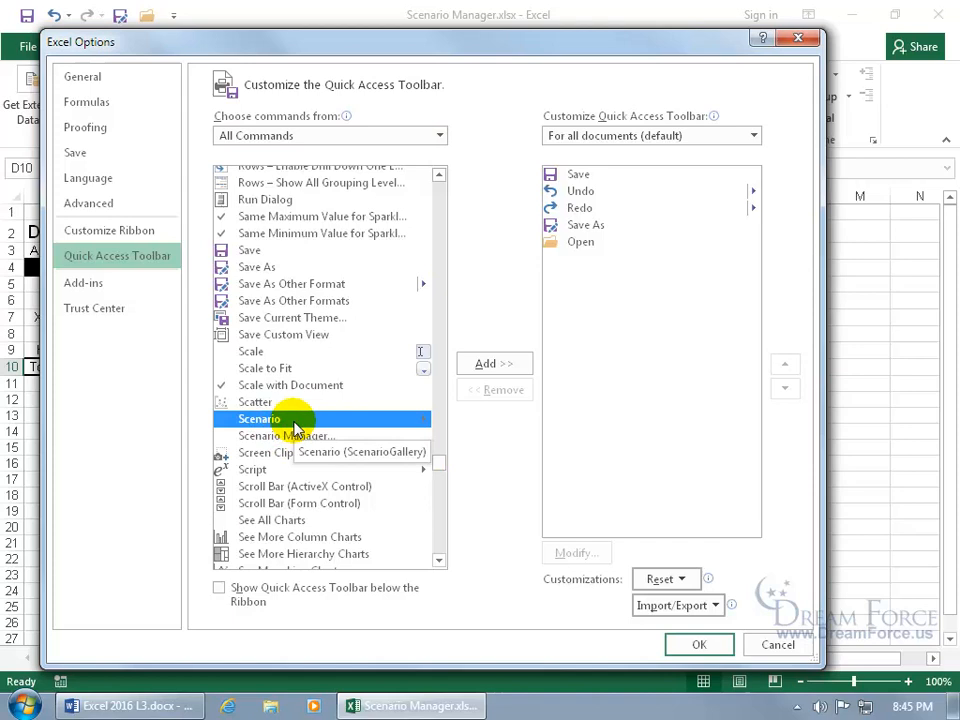
double_click(294, 422)
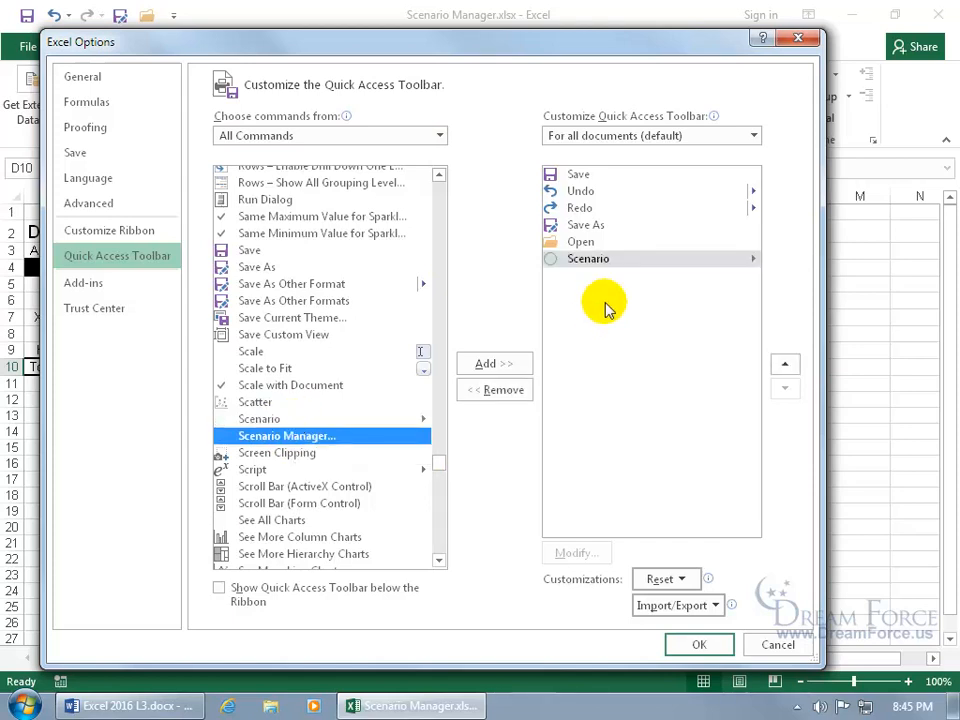
- Confirm the toolbar customization, then apply Original and 20K Marketing Increase from the new Scenario dropdown
click(692, 643)
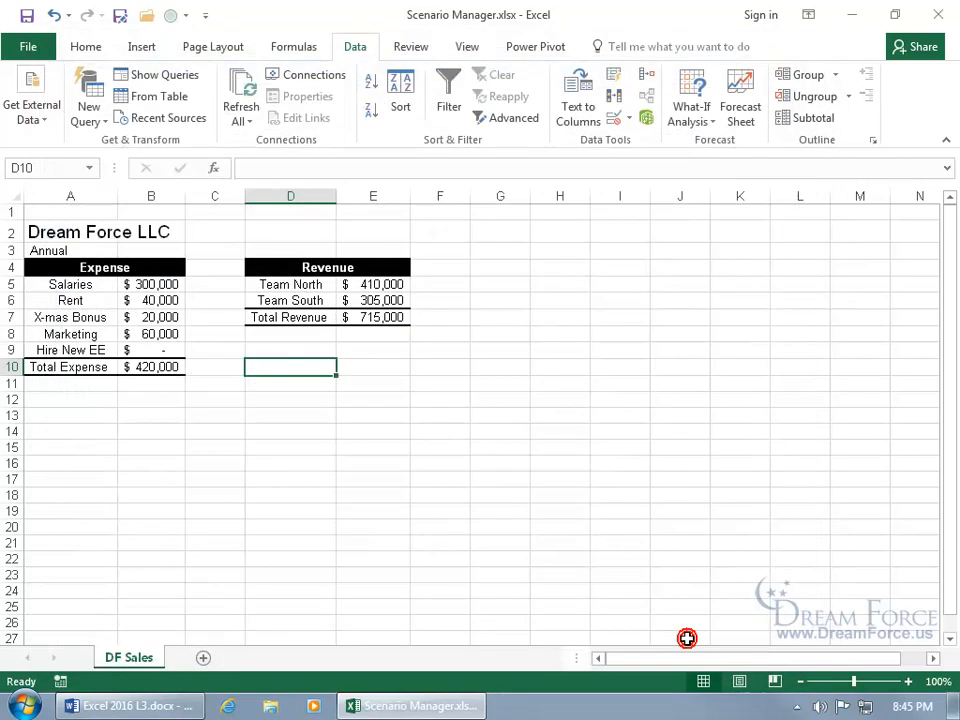
click(182, 17)
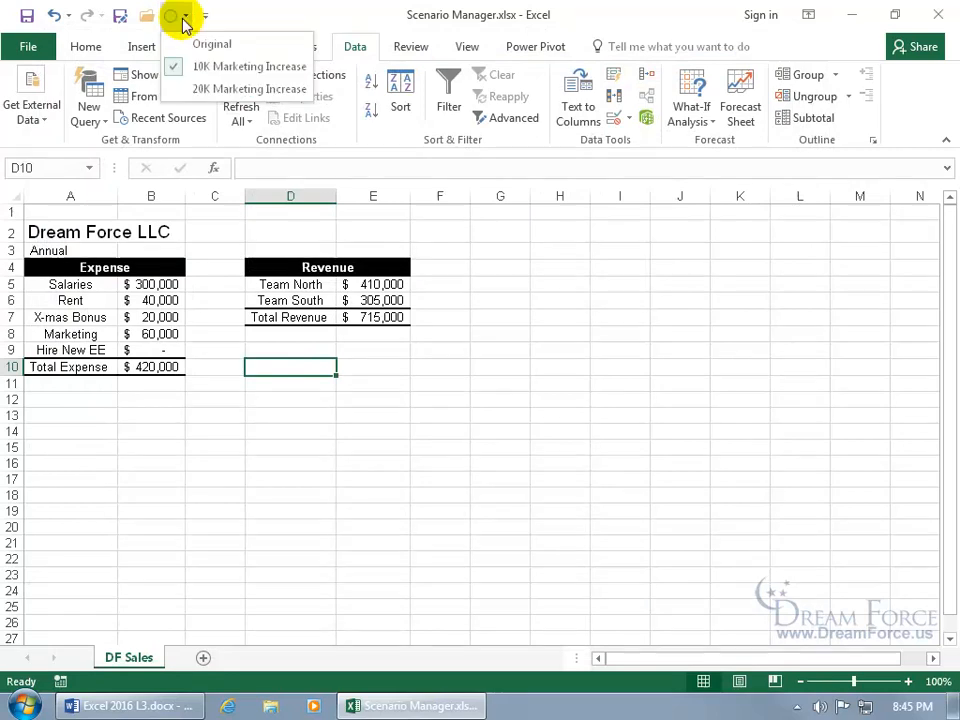
click(210, 44)
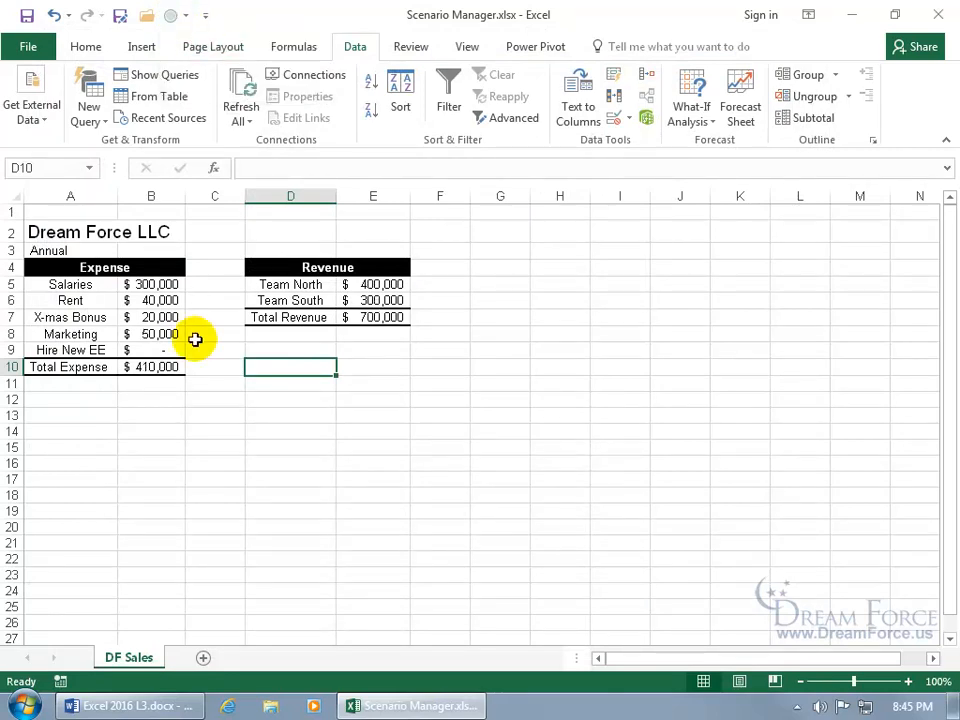
click(182, 16)
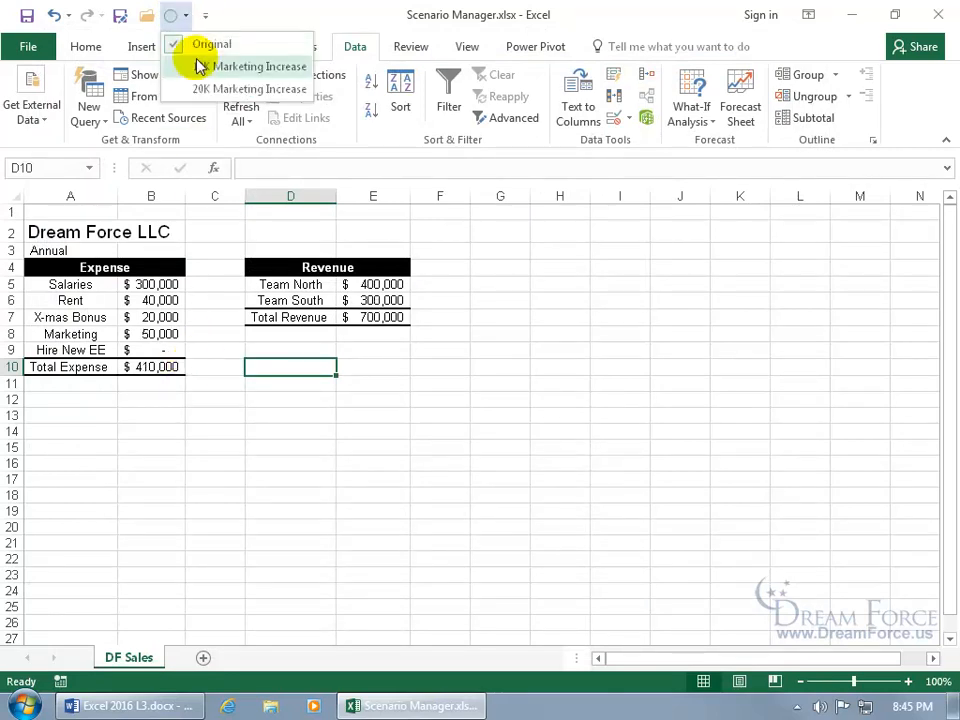
click(213, 90)
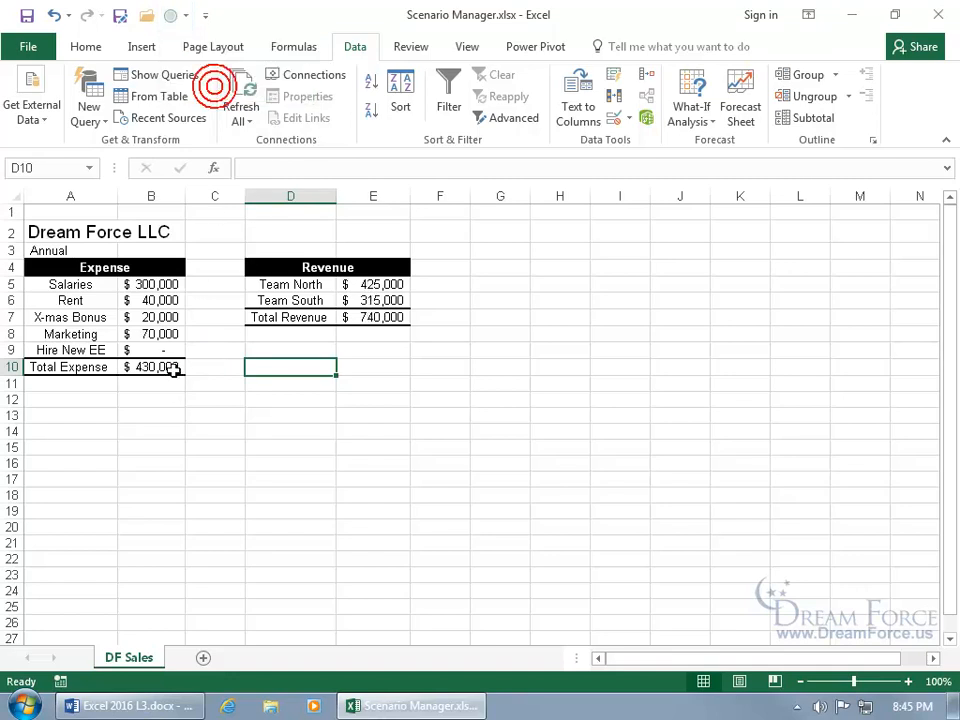